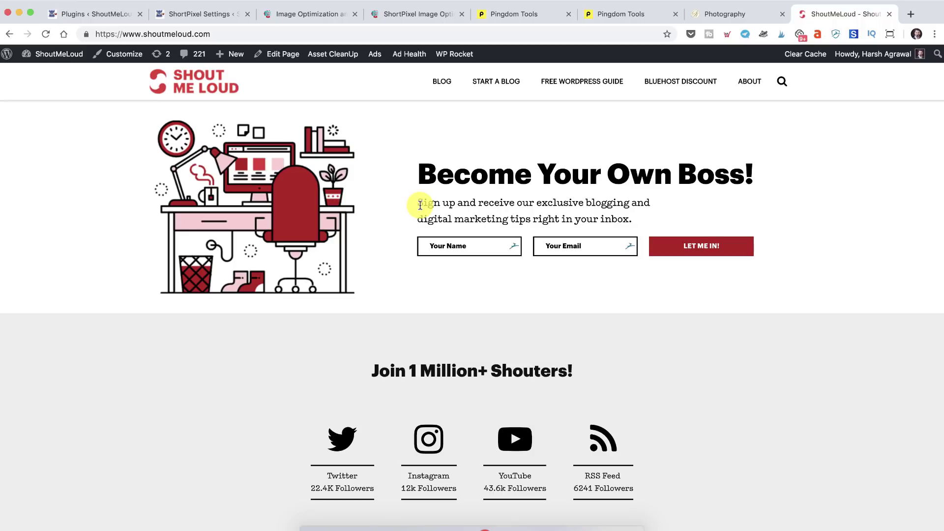
# - Bring up the Pingdom Tools speed test report for shoutmeloud.com
pyautogui.scroll(-15, 400, 185)
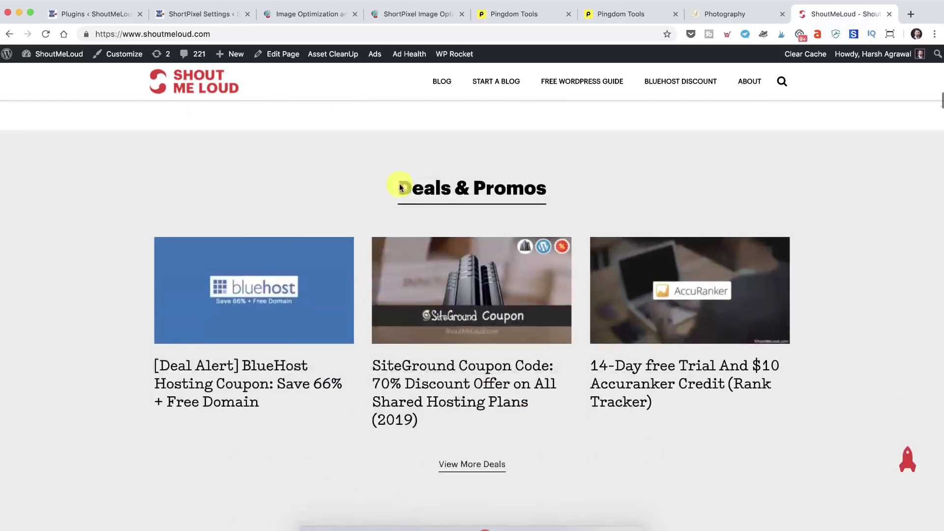
pyautogui.scroll(12, 399, 187)
pyautogui.scroll(3, 400, 187)
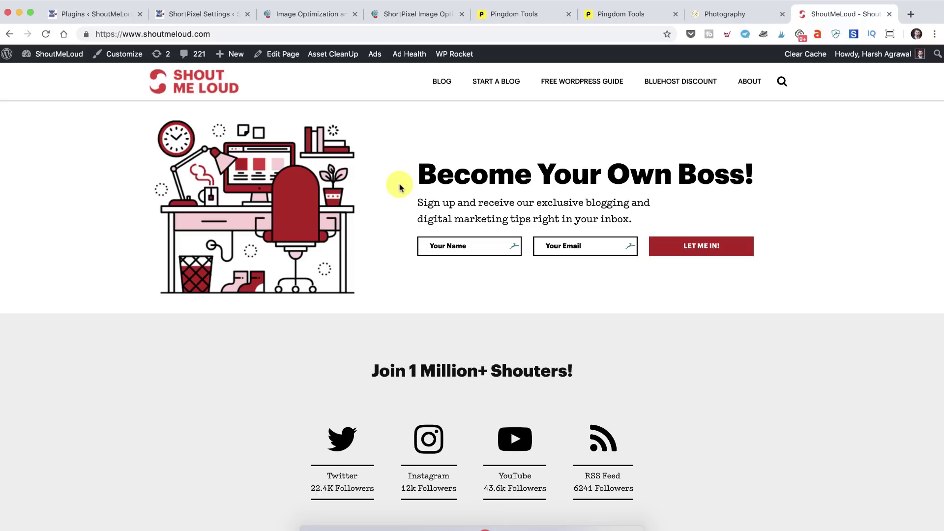
pyautogui.click(487, 15)
pyautogui.scroll(10, 394, 147)
pyautogui.scroll(8, 395, 150)
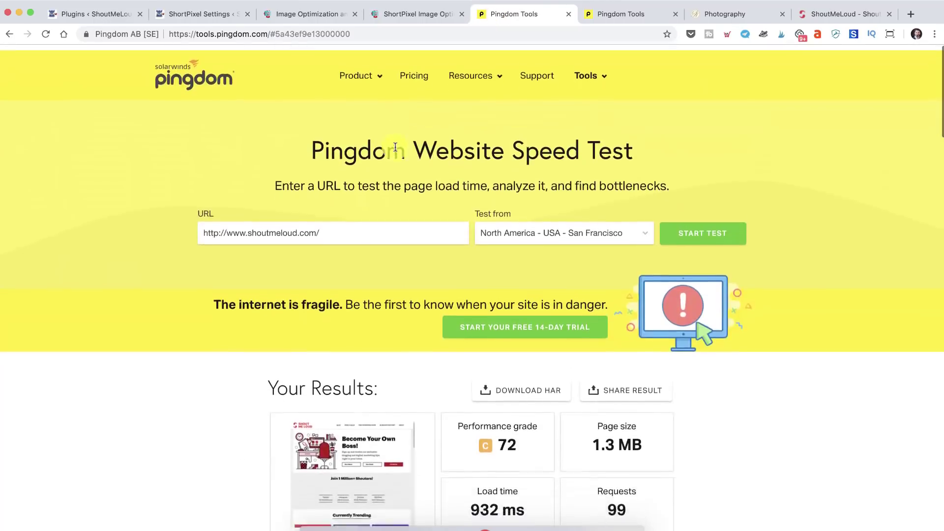
# - Highlight the report's 932 ms load time, then clear the highlight
pyautogui.scroll(-15, 395, 150)
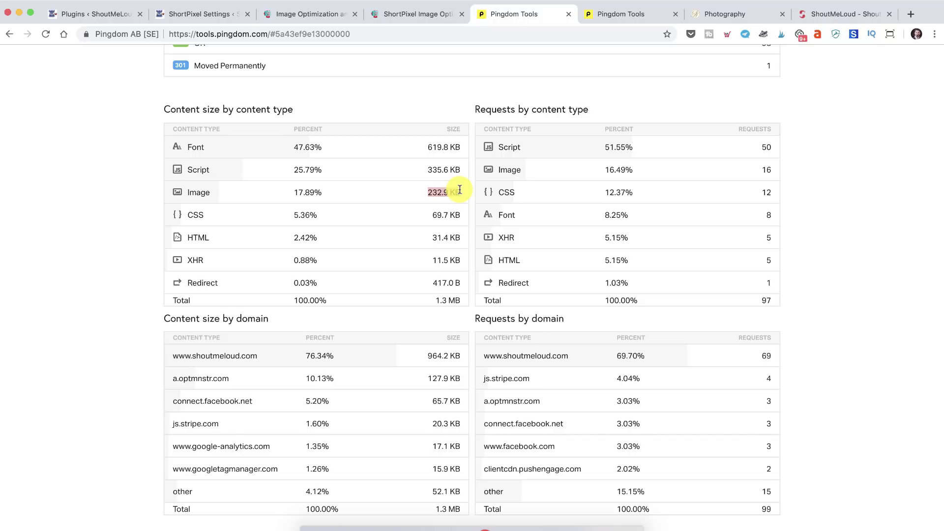
pyautogui.scroll(9, 444, 196)
pyautogui.scroll(7, 444, 196)
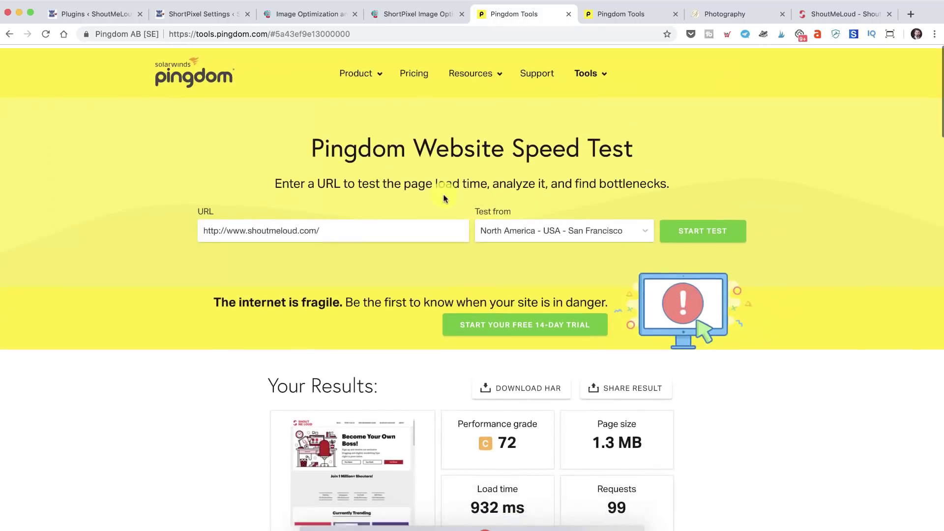
pyautogui.scroll(-4, 444, 195)
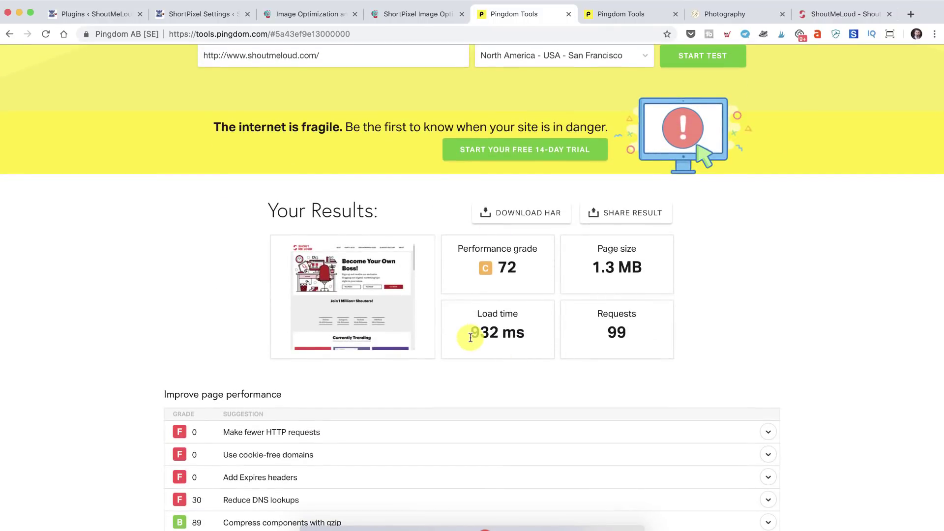
pyautogui.moveTo(471, 332); pyautogui.dragTo(523, 333)
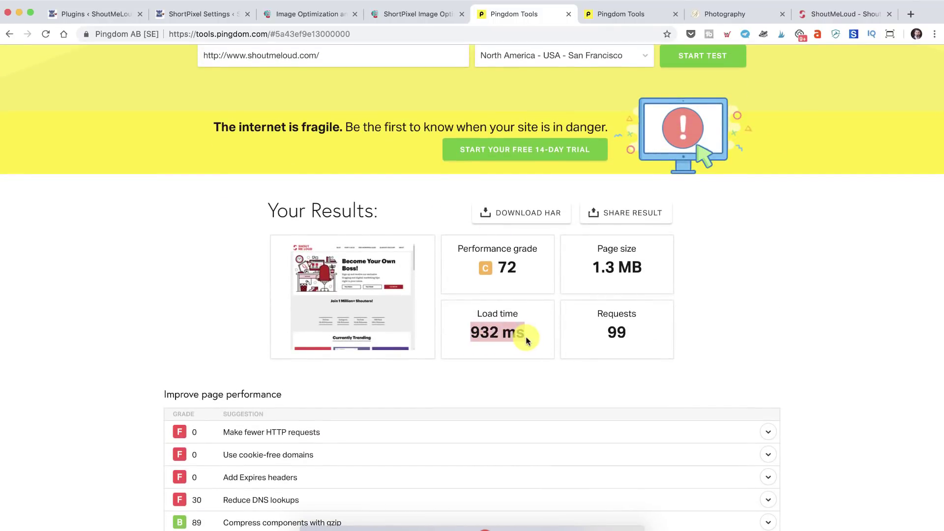
pyautogui.click(428, 218)
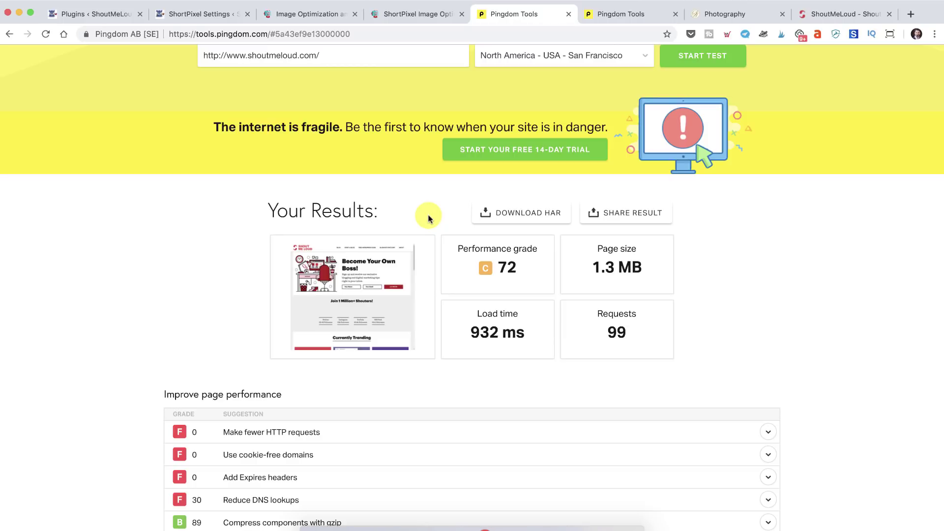
# - Open the second Pingdom report and highlight the 7.4 MB of images, 95.92% of page size
pyautogui.click(602, 16)
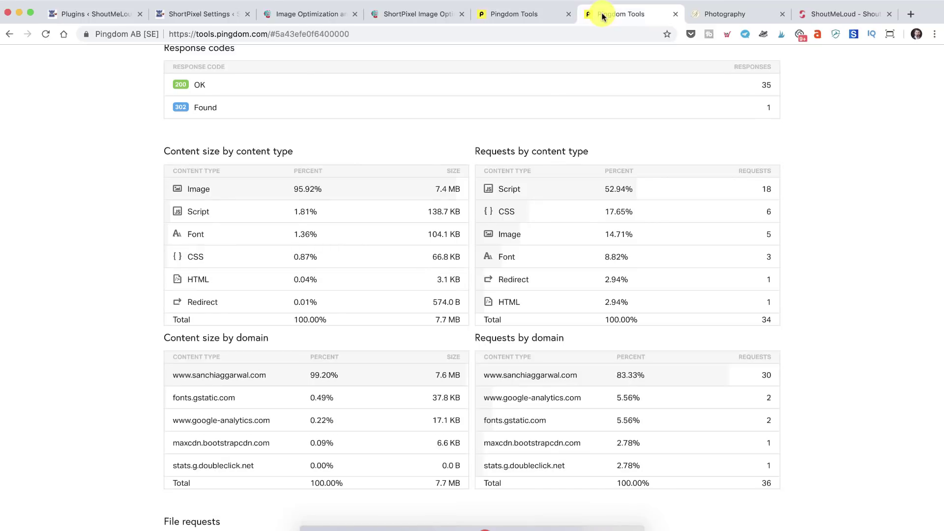
pyautogui.scroll(2, 409, 139)
pyautogui.scroll(-2, 409, 139)
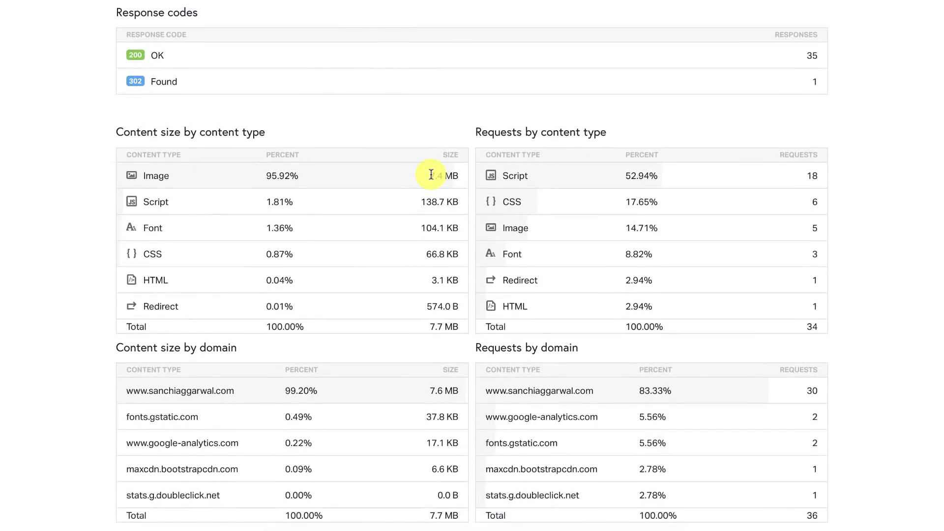
pyautogui.moveTo(431, 174); pyautogui.dragTo(445, 175)
pyautogui.moveTo(267, 176); pyautogui.dragTo(317, 181)
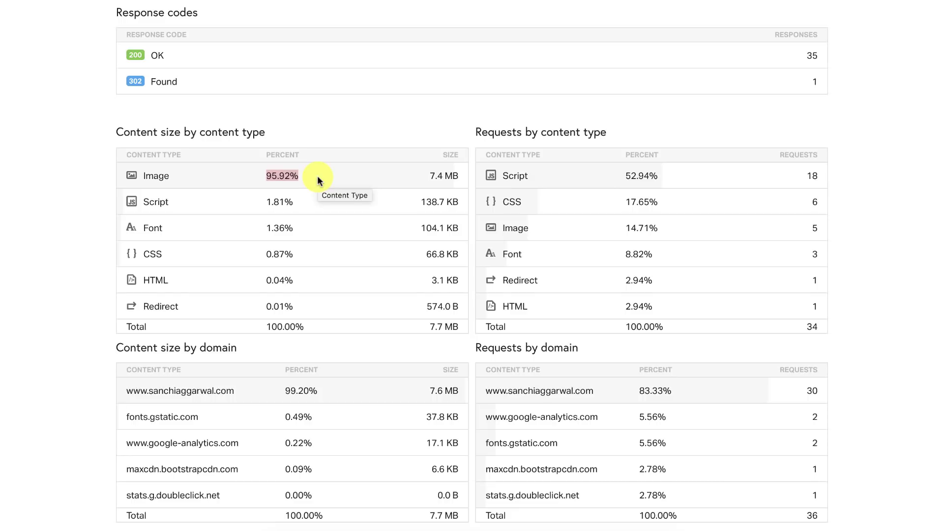
# - Highlight the 2.91 s load time and the 7.7 MB page size
pyautogui.scroll(10, 317, 181)
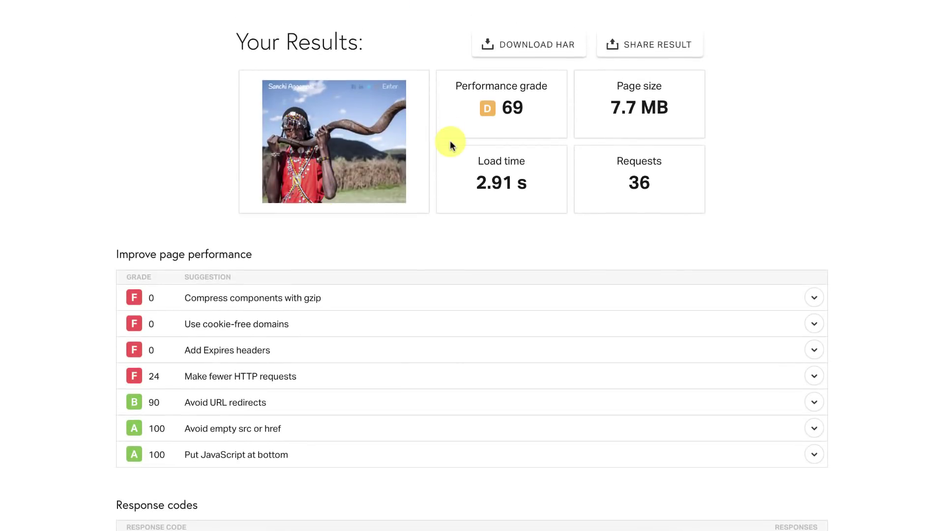
pyautogui.moveTo(478, 186); pyautogui.dragTo(539, 187)
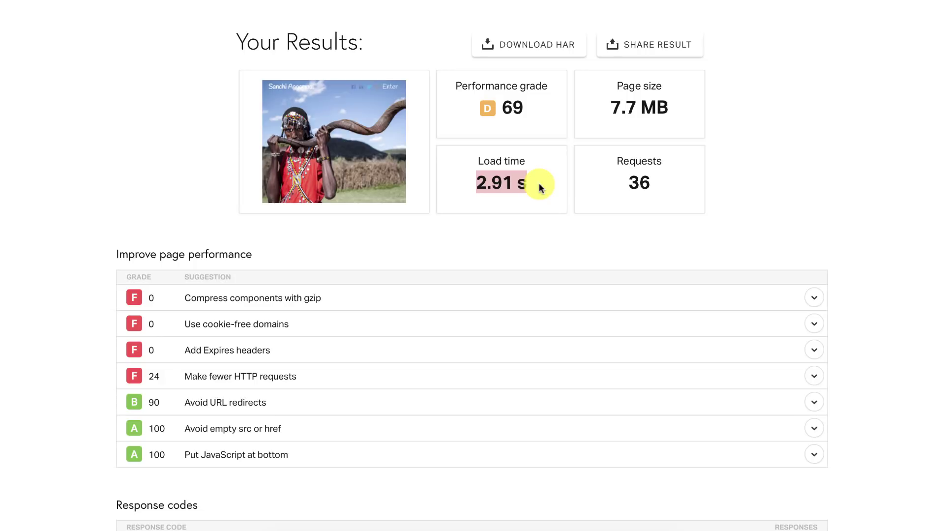
pyautogui.click(539, 187)
pyautogui.moveTo(480, 185); pyautogui.dragTo(542, 187)
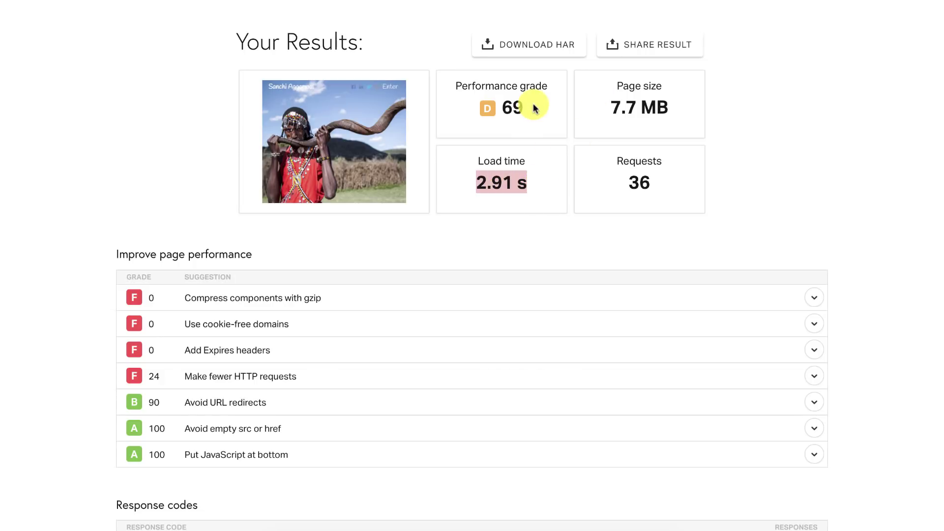
pyautogui.moveTo(610, 108); pyautogui.dragTo(679, 105)
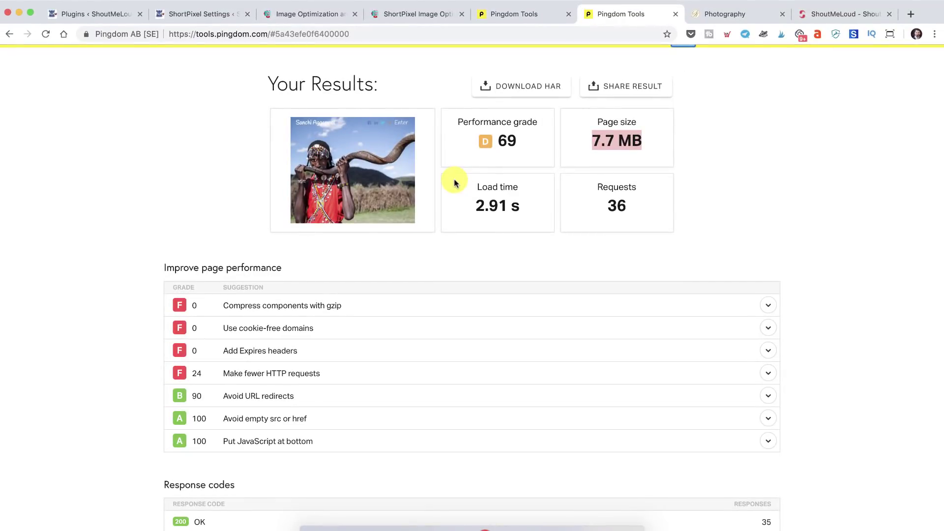
pyautogui.scroll(-2, 454, 183)
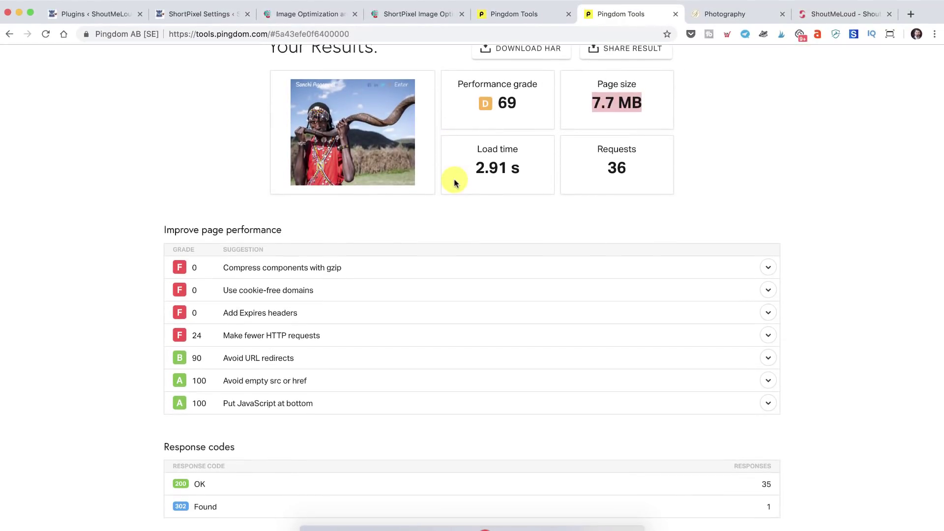
pyautogui.scroll(-1, 455, 183)
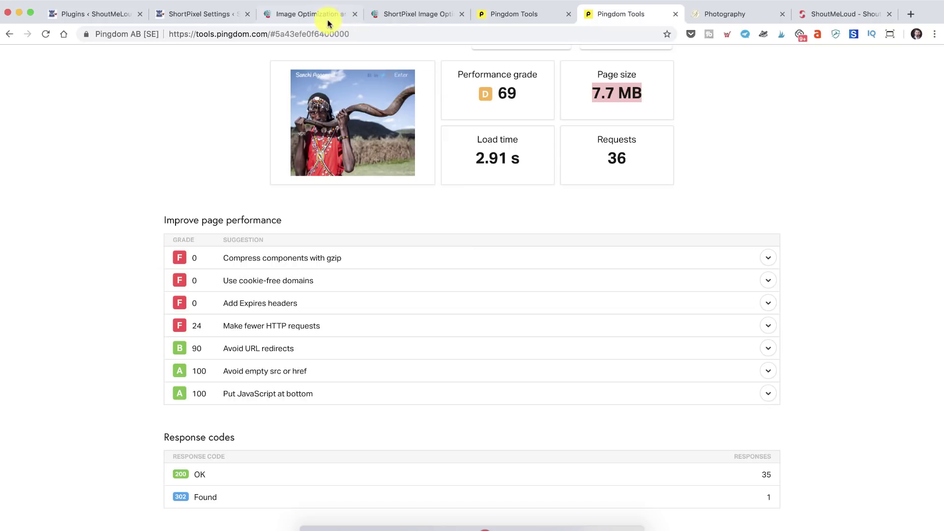
# - Review ShortPixel's FREE, SHORT, LARGE and XXL plans, then the homepage's 774-million-images counter
pyautogui.click(386, 14)
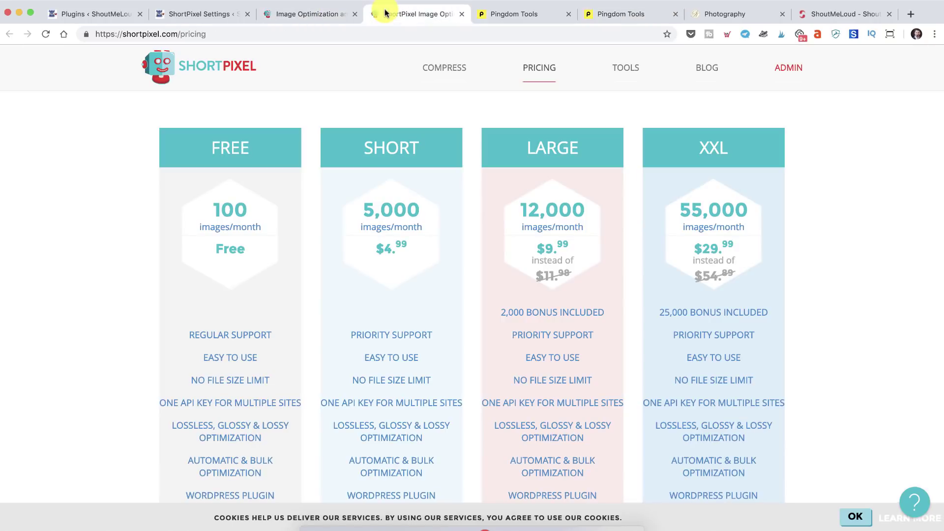
pyautogui.click(301, 14)
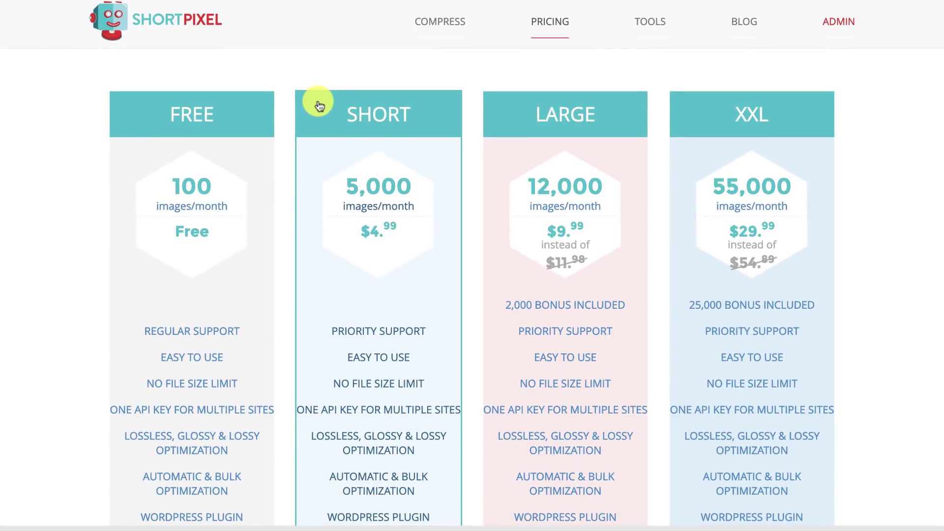
pyautogui.scroll(-1, 319, 105)
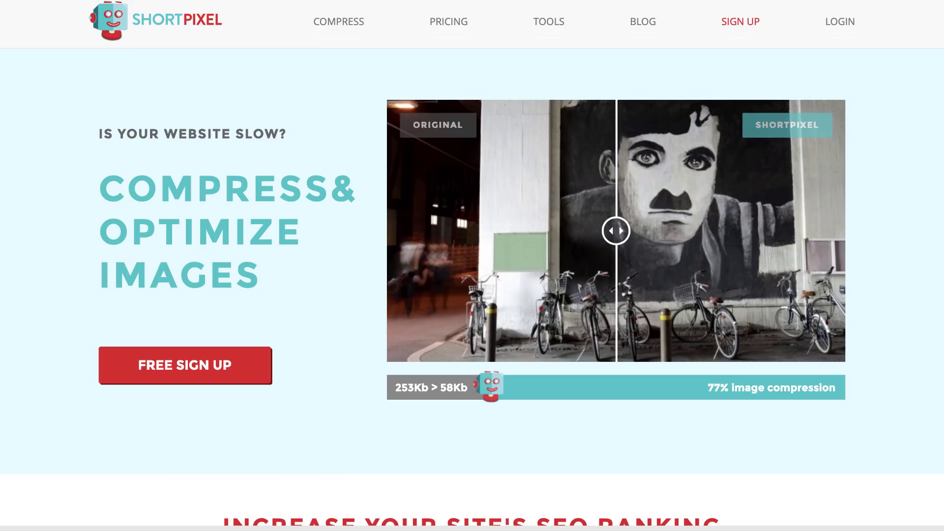
pyautogui.scroll(-2, 279, 136)
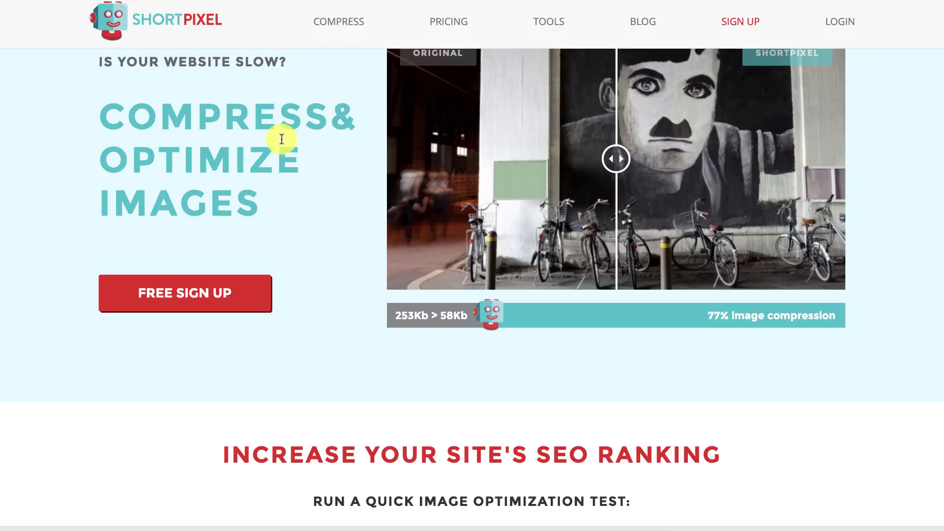
pyautogui.scroll(-8, 282, 139)
pyautogui.scroll(-7, 281, 138)
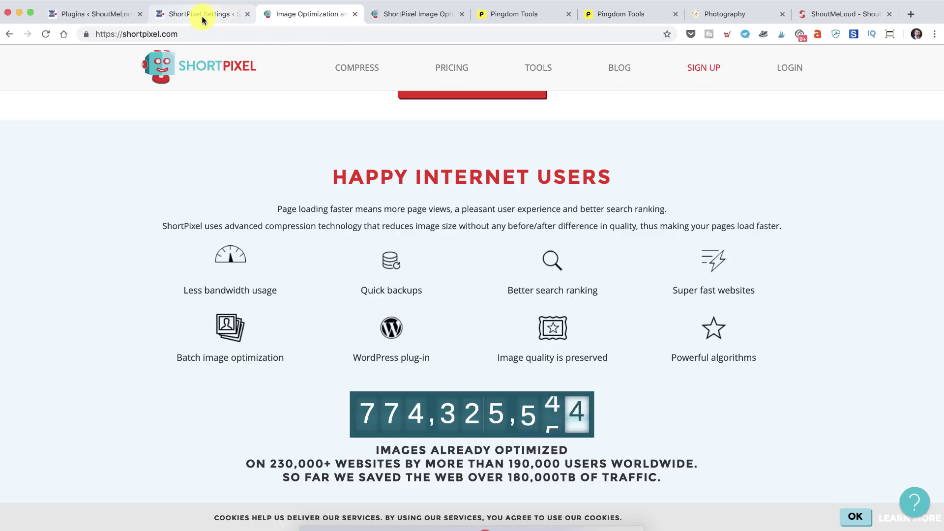
# - In ShortPixel General settings, try Lossless and Glossy, settle on Lossy, and open Make a few tests
pyautogui.click(203, 20)
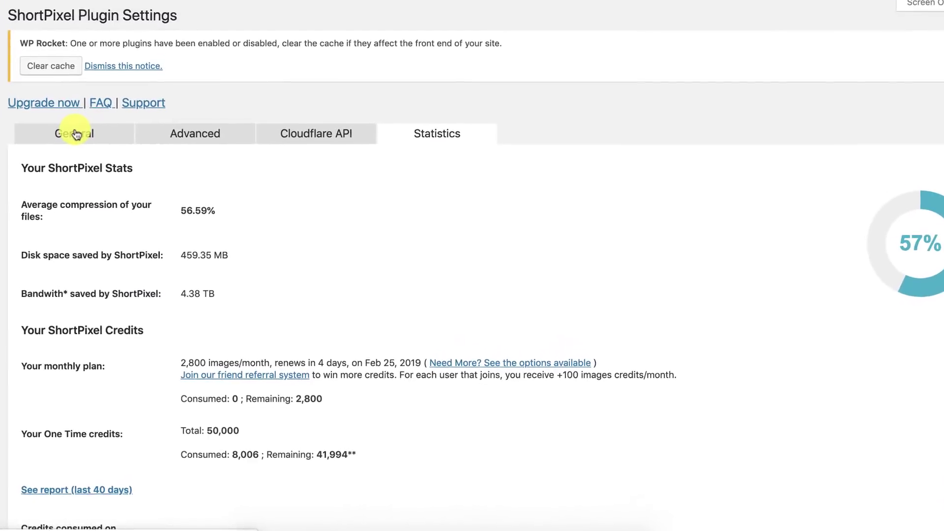
pyautogui.click(75, 134)
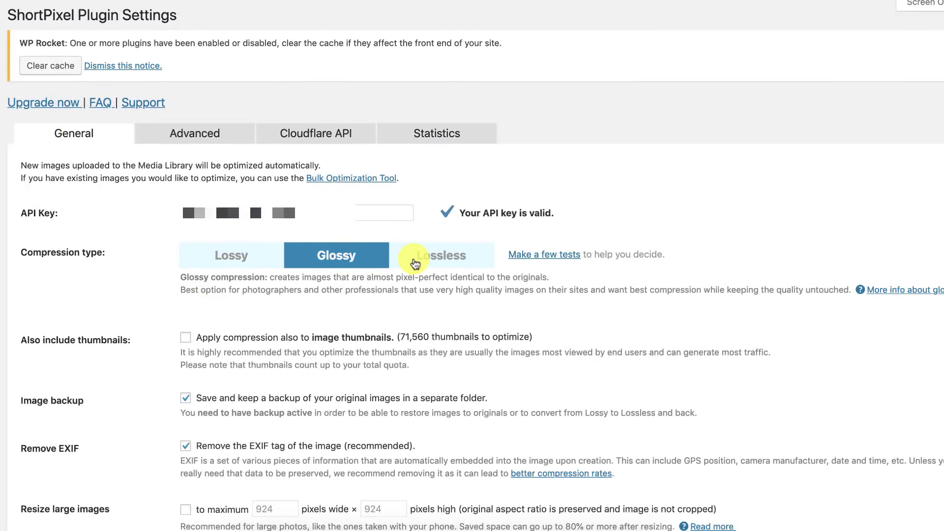
pyautogui.click(432, 265)
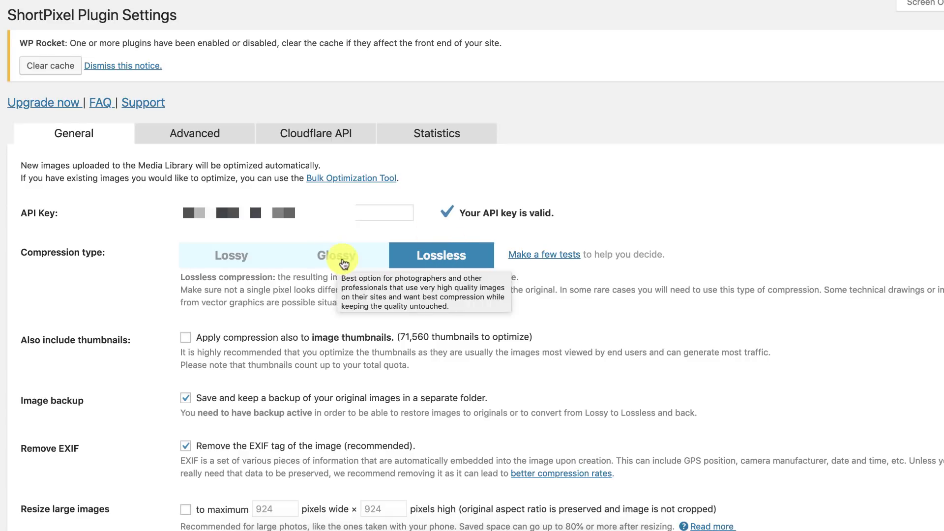
pyautogui.click(334, 265)
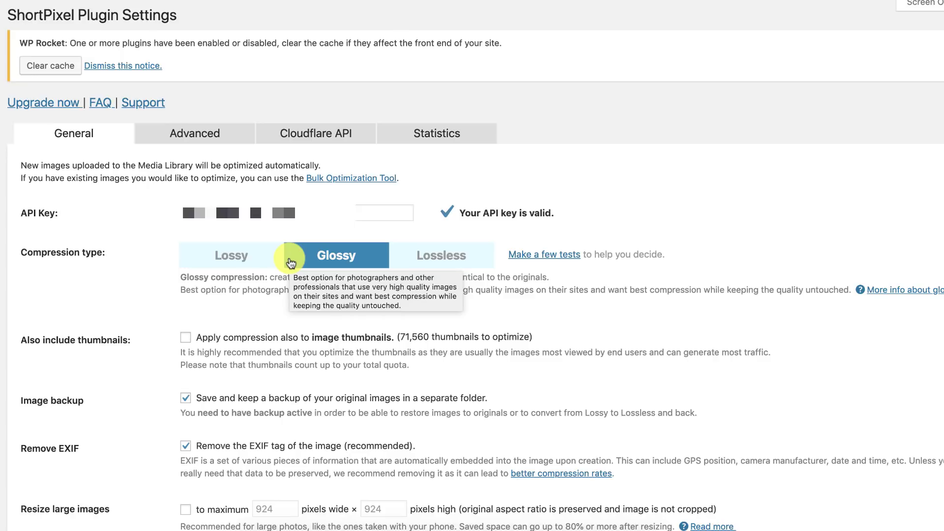
pyautogui.click(238, 260)
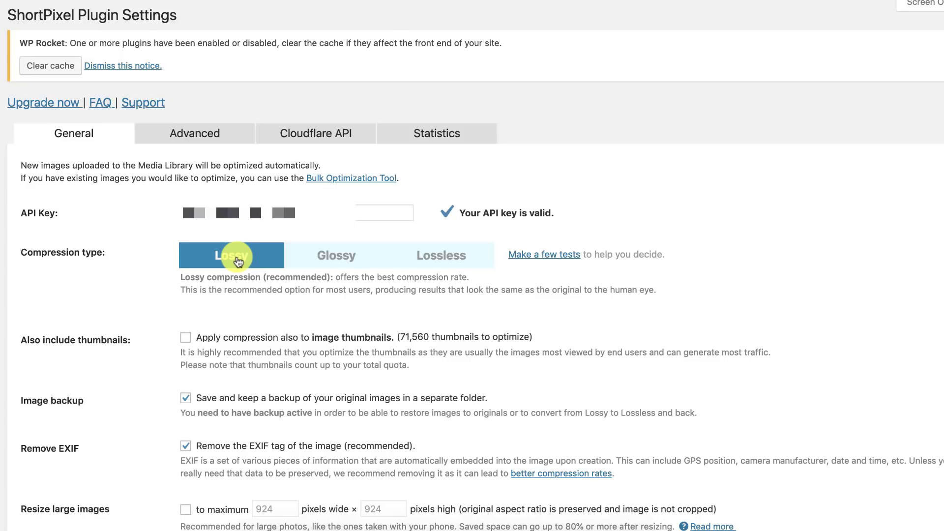
pyautogui.click(524, 254)
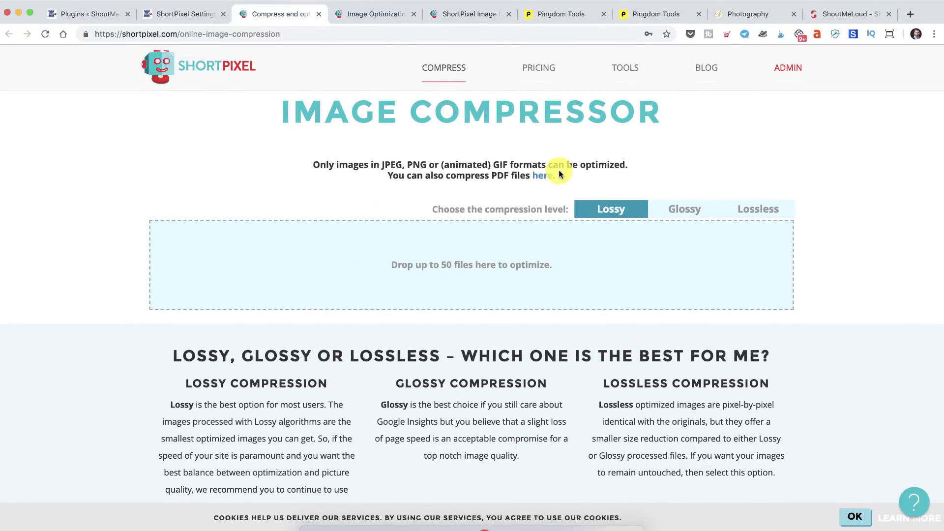
# - Switch ShortPixel's compression type through Glossy and Lossy to end on Lossless
pyautogui.hotkey('ctrl', 'shift', 'Tab')
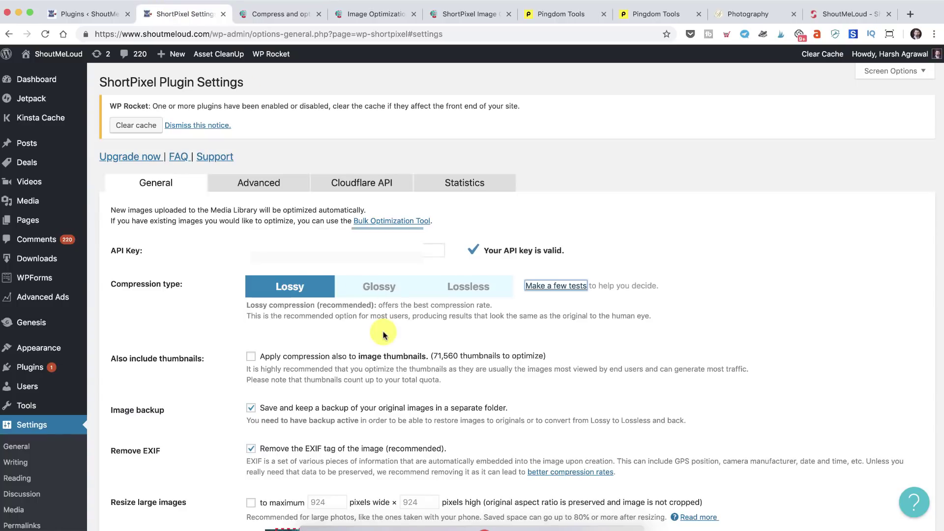
pyautogui.click(379, 289)
pyautogui.click(305, 293)
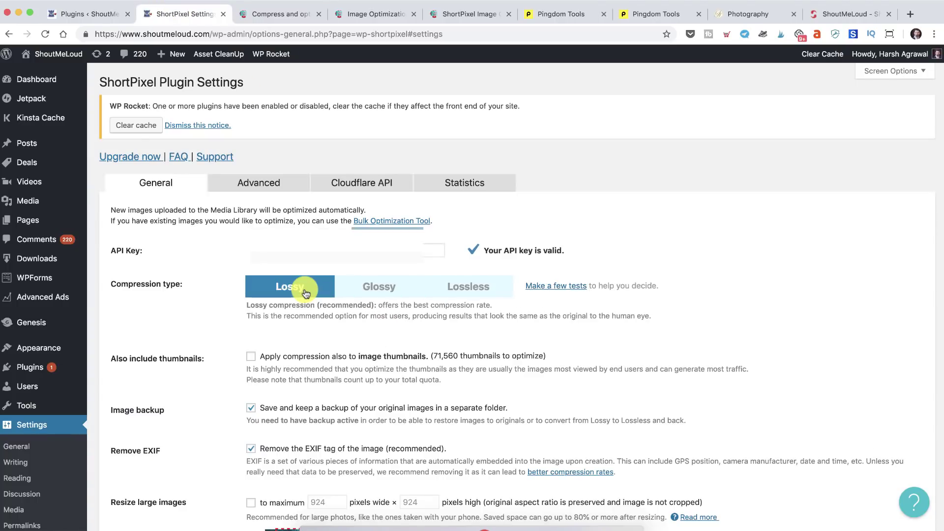
pyautogui.click(379, 294)
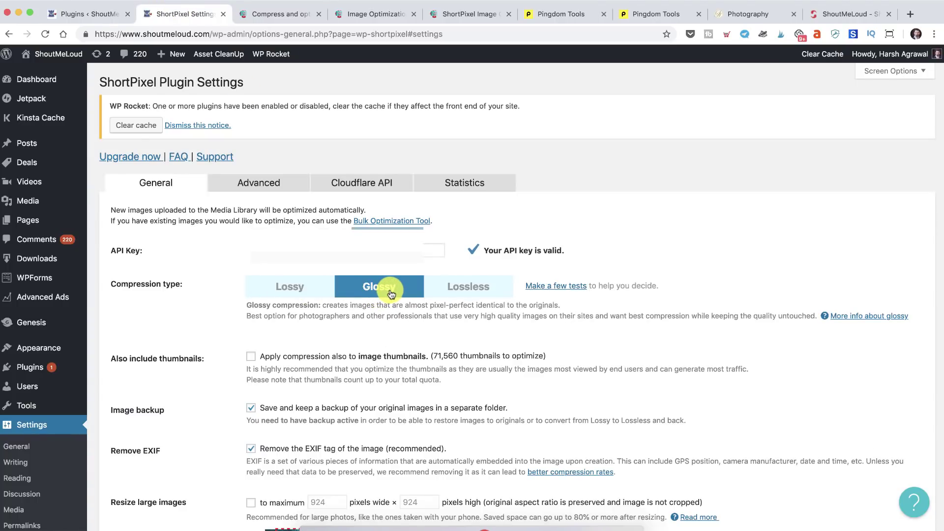
pyautogui.click(463, 288)
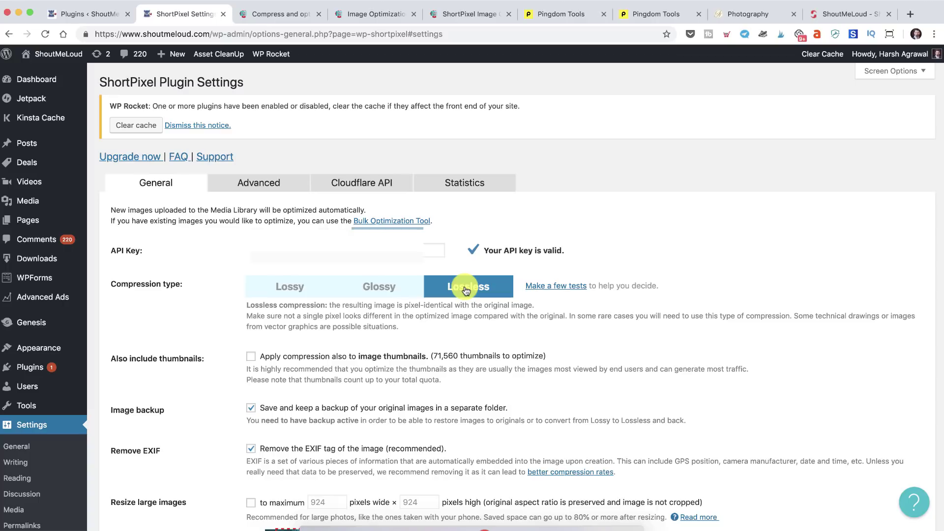
pyautogui.scroll(-1, 390, 287)
pyautogui.scroll(1, 327, 227)
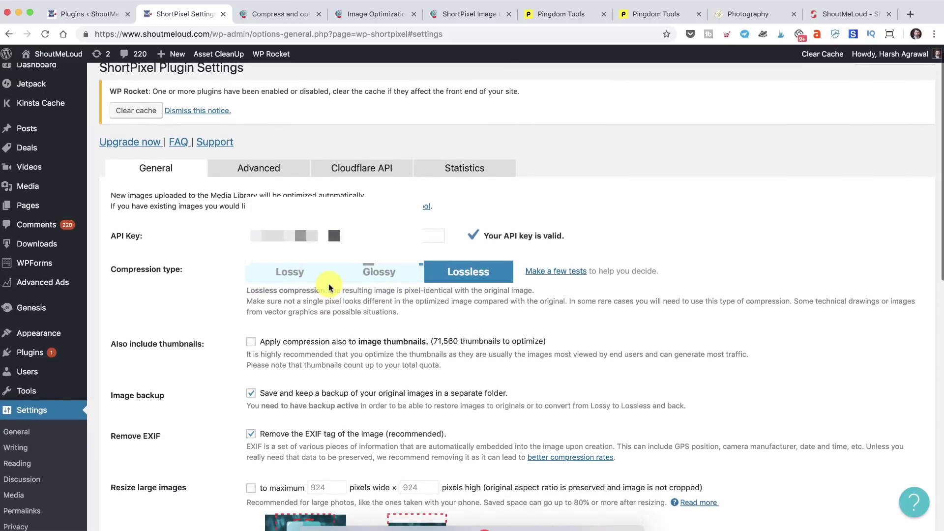
# - Look over the online compressor and ShortPixel homepage, then bring up the pricing plans
pyautogui.click(318, 253)
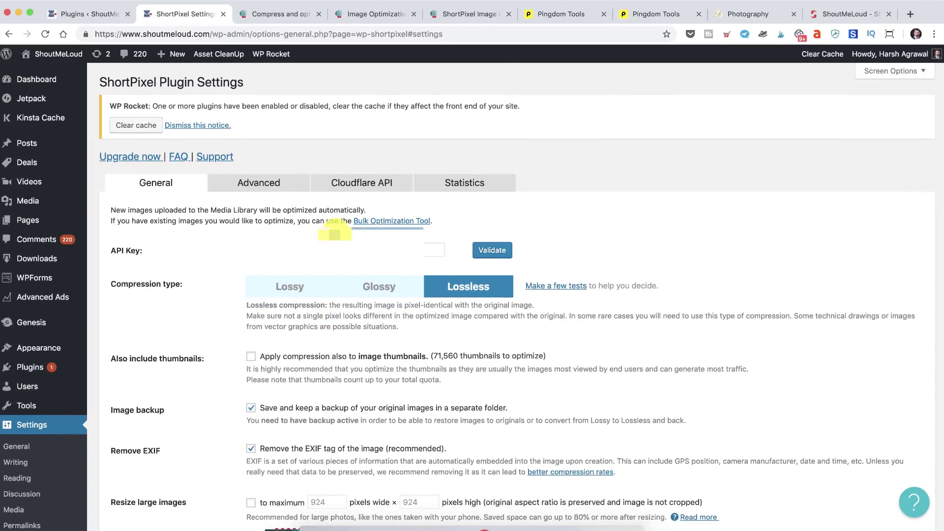
pyautogui.click(278, 15)
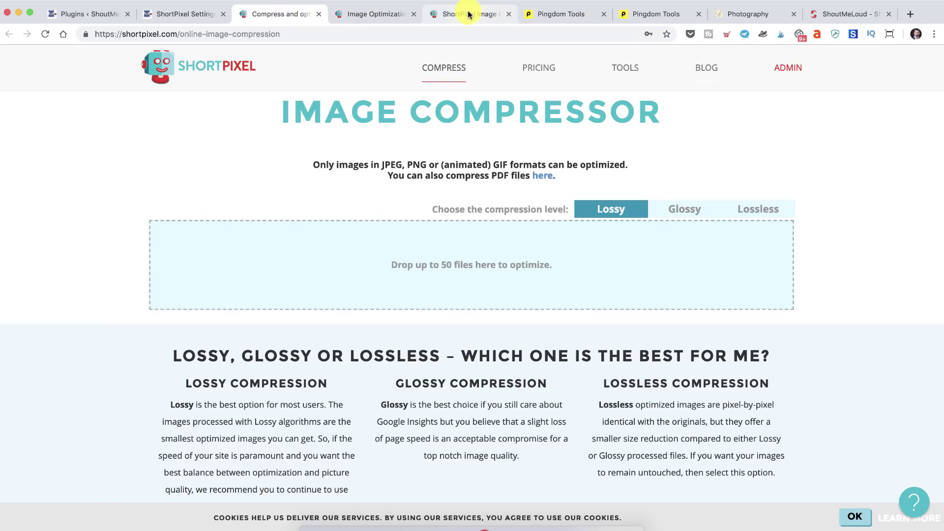
pyautogui.click(370, 15)
pyautogui.click(209, 16)
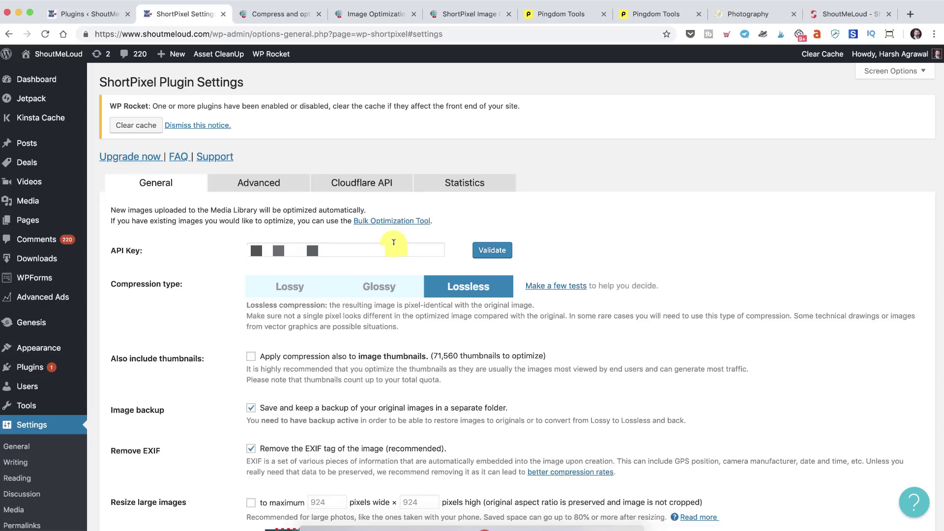
pyautogui.press('super+5')
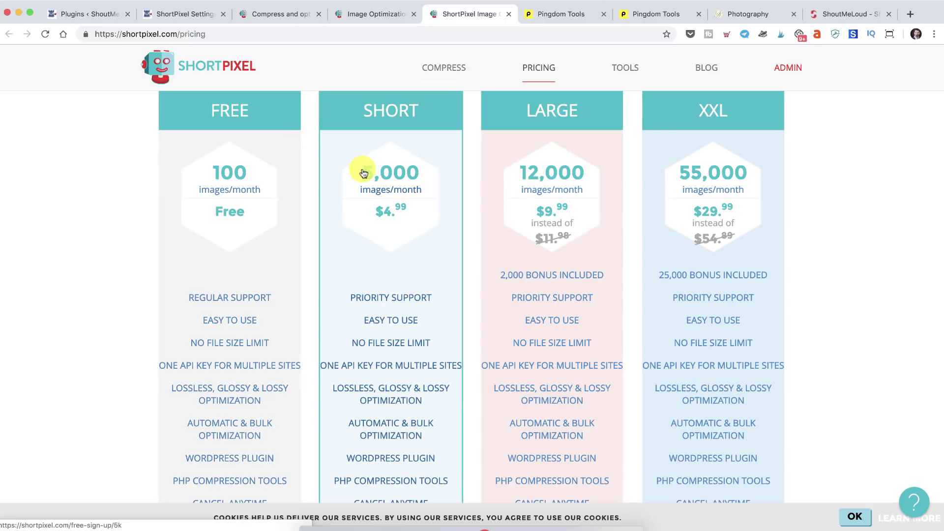
pyautogui.scroll(-1, 362, 172)
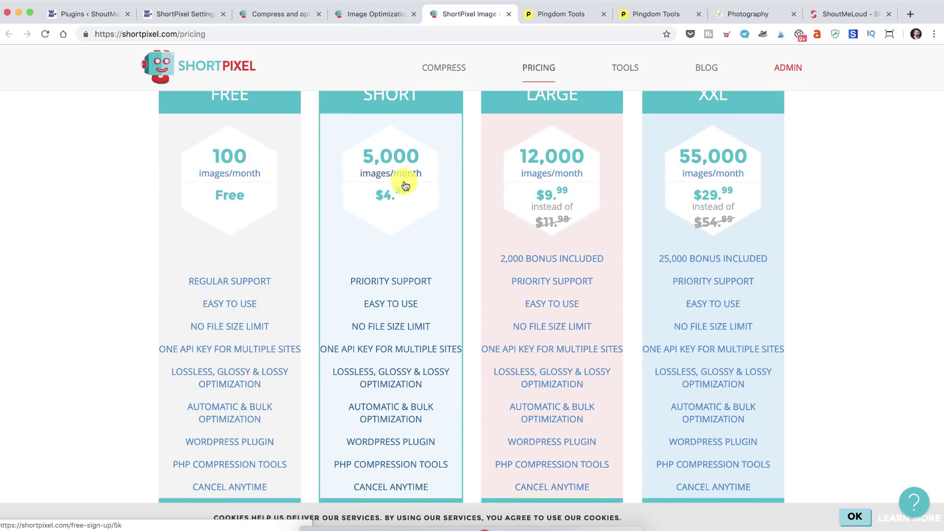
pyautogui.scroll(3, 361, 122)
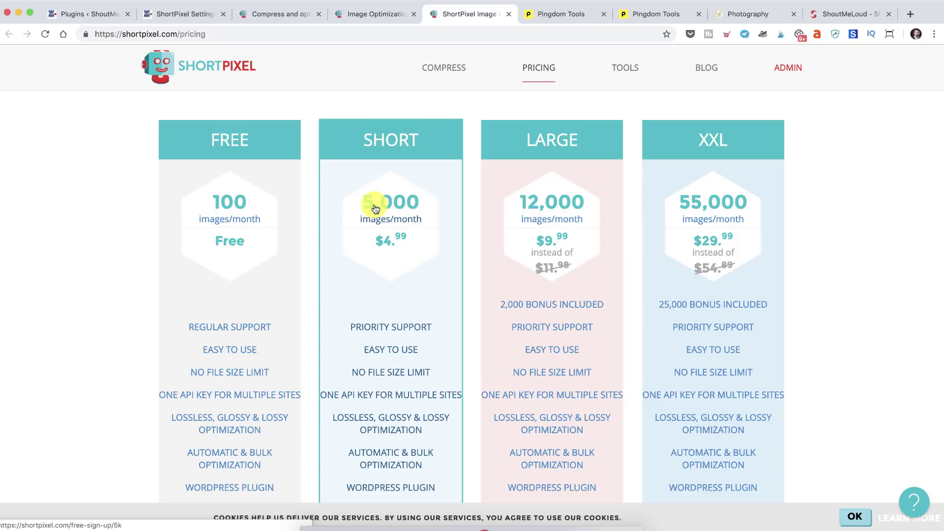
# - Back in ShortPixel settings, keep the Image backup option for original images enabled
pyautogui.click(283, 14)
pyautogui.click(186, 14)
pyautogui.scroll(-5, 243, 219)
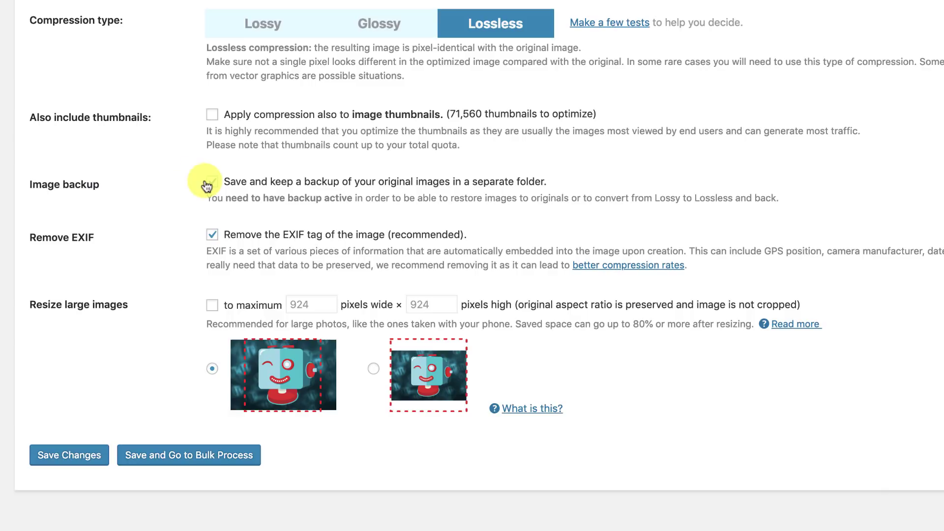
pyautogui.click(211, 183)
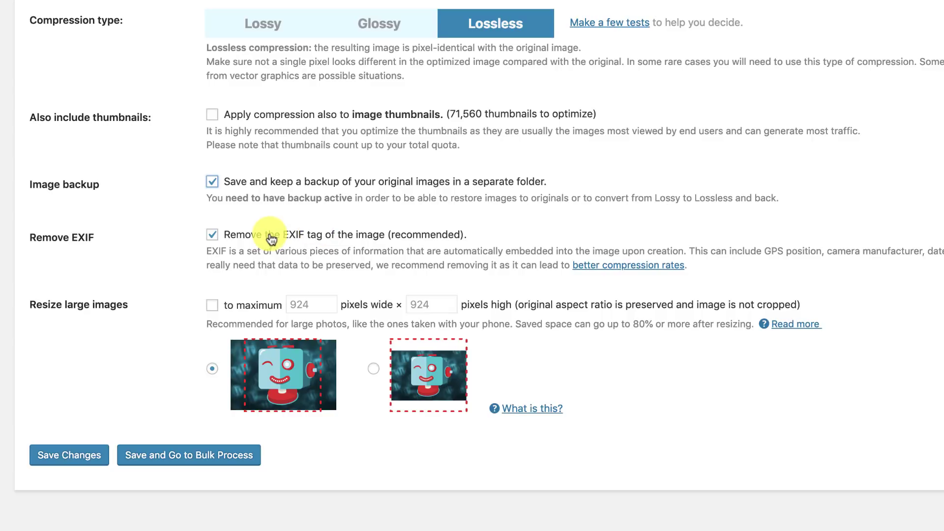
pyautogui.scroll(1, 246, 236)
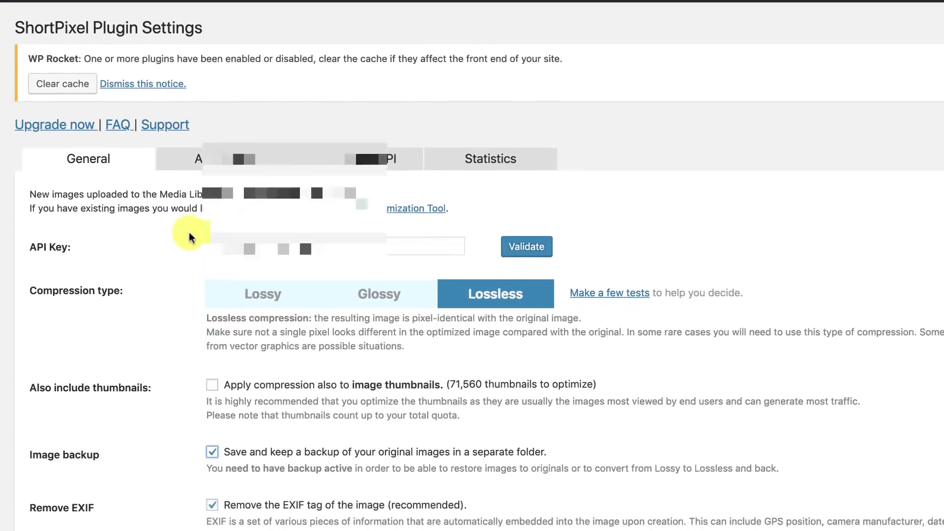
# - Scroll through ShortPixel's Advanced tab options
pyautogui.click(230, 166)
pyautogui.scroll(-7, 232, 169)
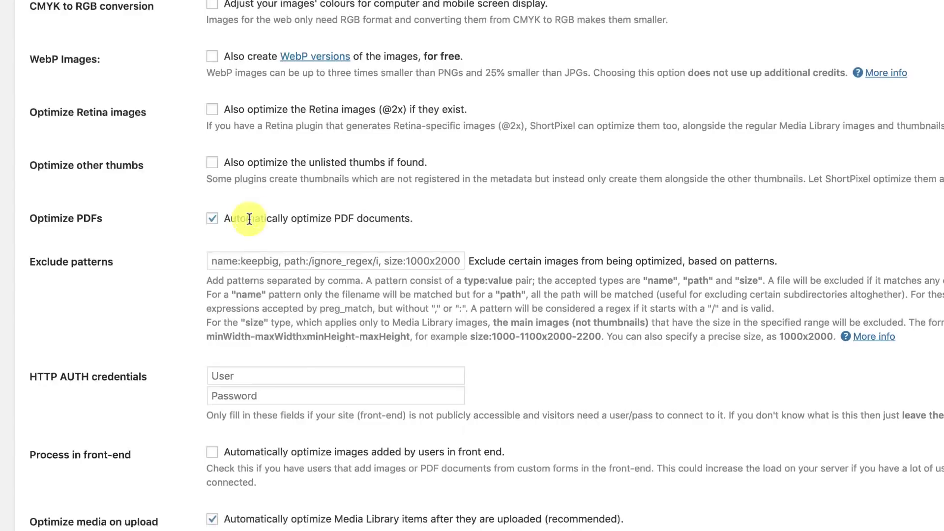
pyautogui.scroll(-4, 247, 169)
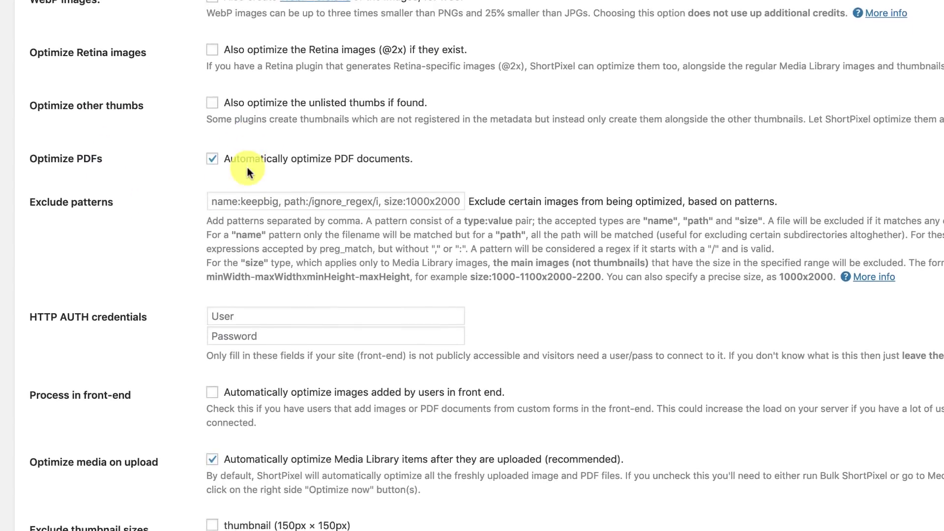
pyautogui.scroll(7, 300, 148)
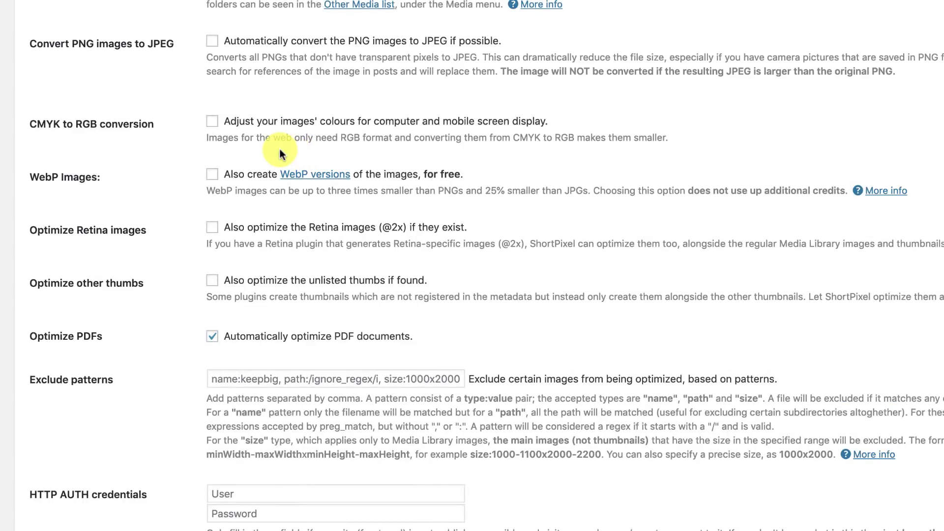
pyautogui.scroll(4, 280, 153)
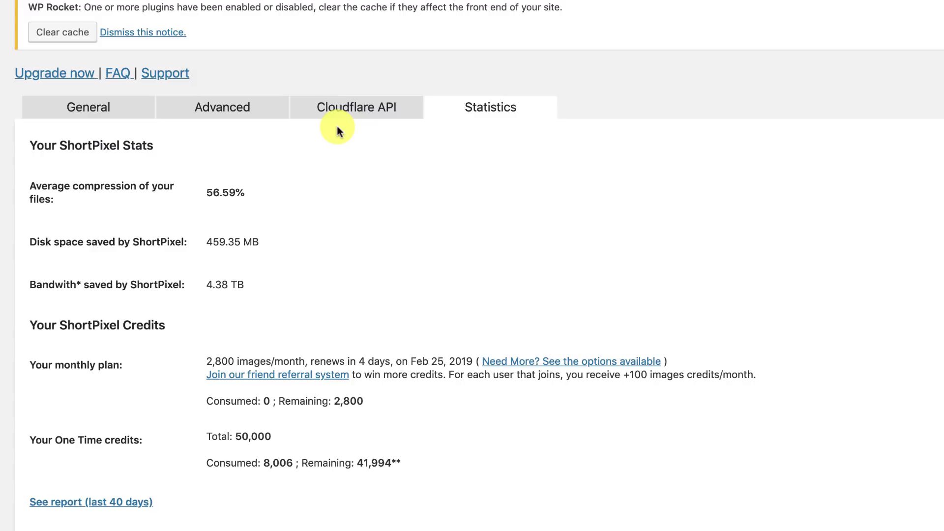
# - Highlight the 4.38 TB bandwidth saved, 41,994 remaining and 8,006 consumed credits on Statistics
pyautogui.scroll(-1, 337, 126)
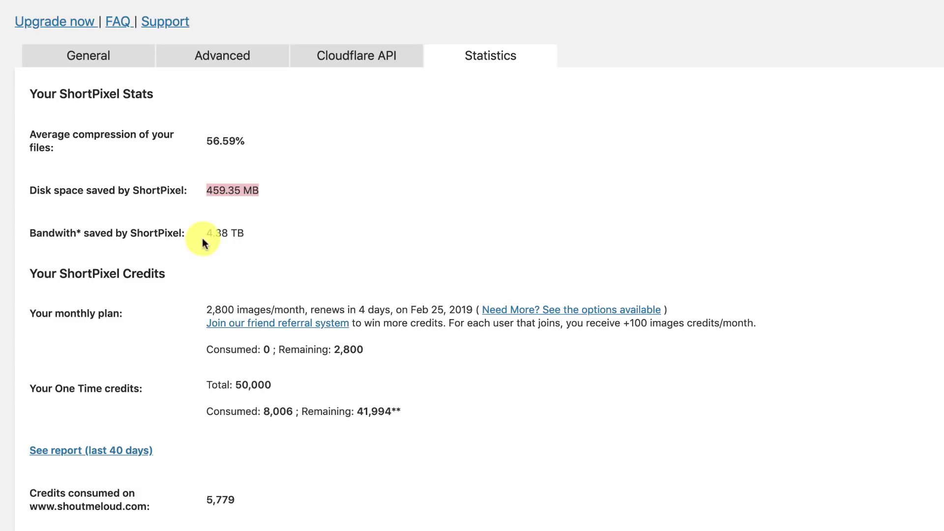
pyautogui.moveTo(205, 234); pyautogui.dragTo(257, 235)
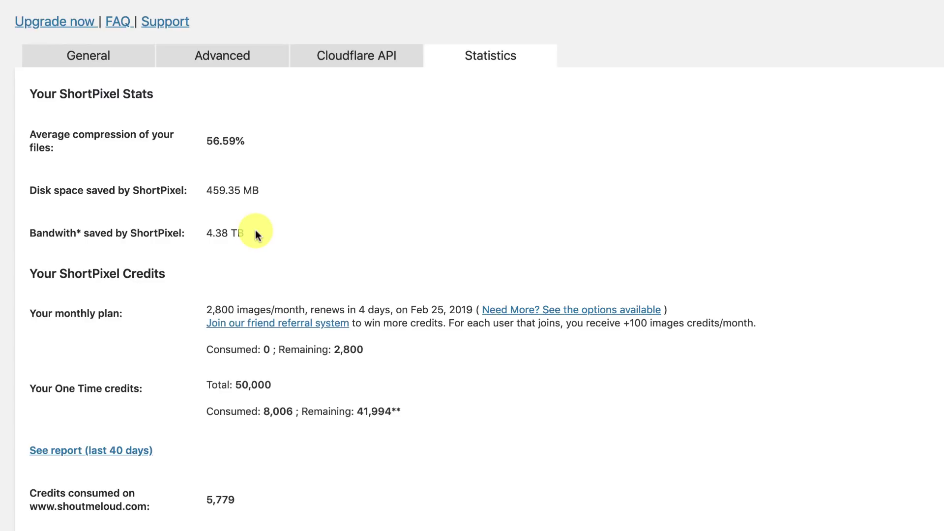
pyautogui.scroll(-5, 255, 229)
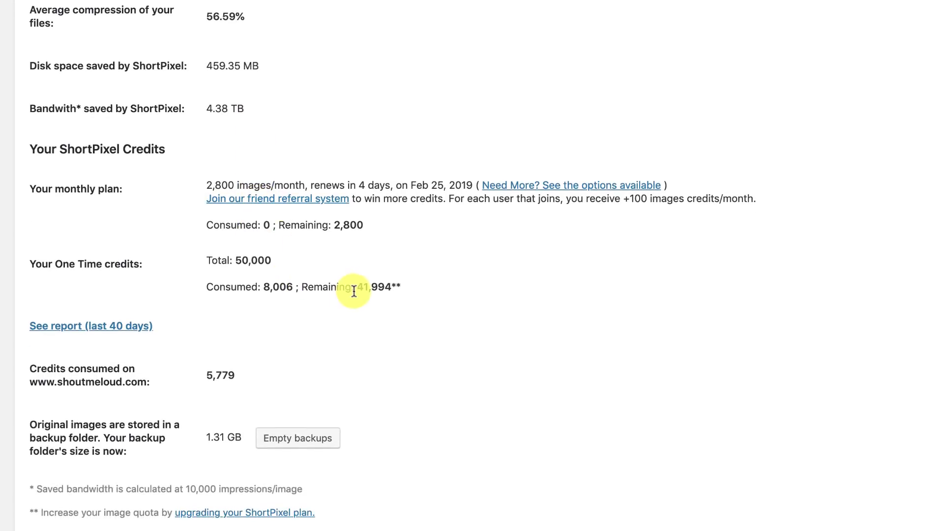
pyautogui.moveTo(357, 287); pyautogui.dragTo(390, 285)
pyautogui.click(392, 288)
pyautogui.moveTo(252, 289); pyautogui.dragTo(292, 285)
# - Empty the 1.31 GB backup folder and confirm with OK
pyautogui.scroll(-1, 266, 308)
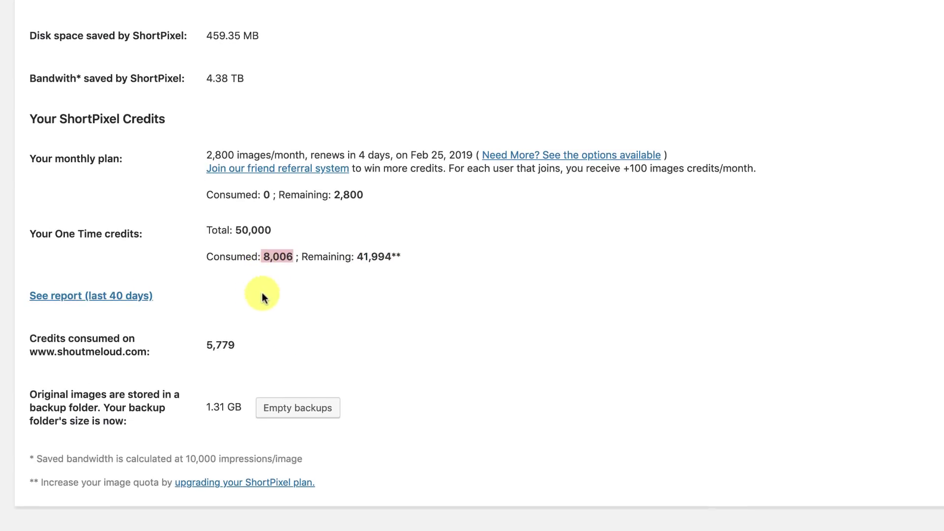
pyautogui.scroll(-2, 250, 328)
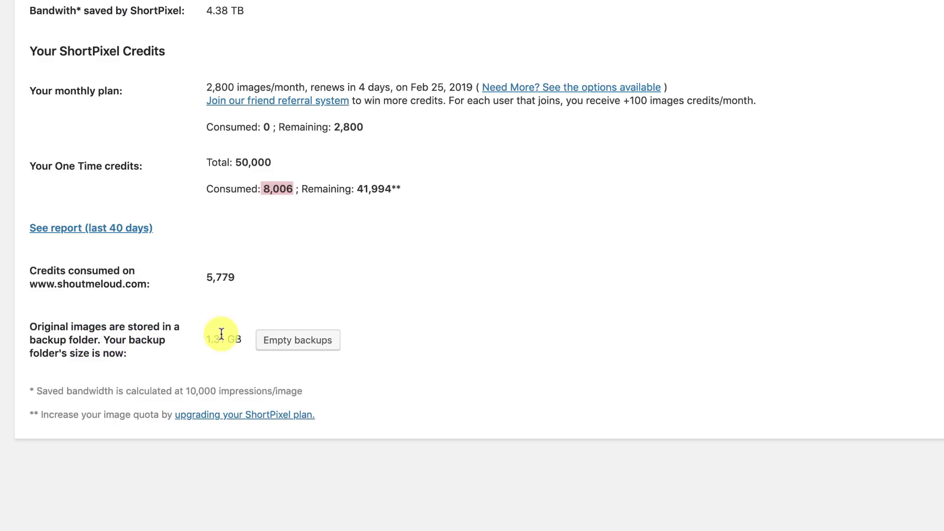
pyautogui.moveTo(206, 340); pyautogui.dragTo(248, 347)
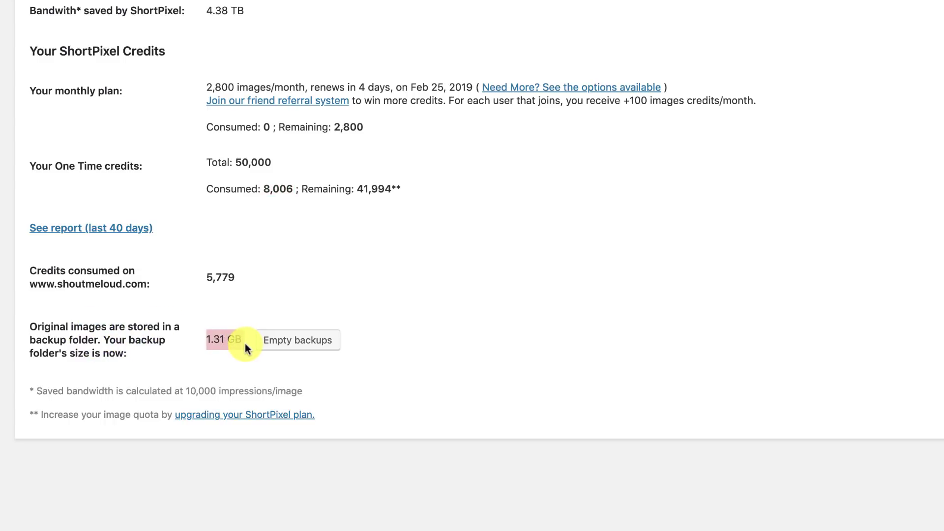
pyautogui.click(278, 347)
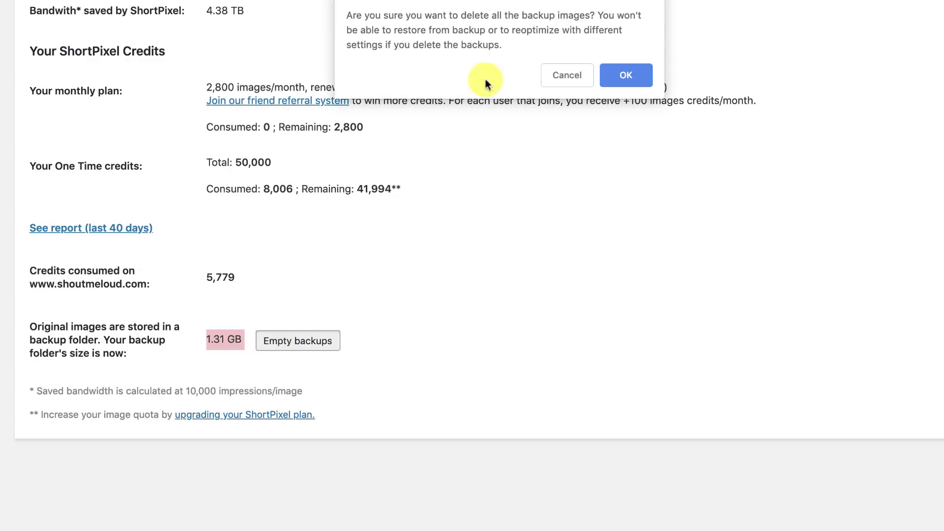
pyautogui.click(630, 75)
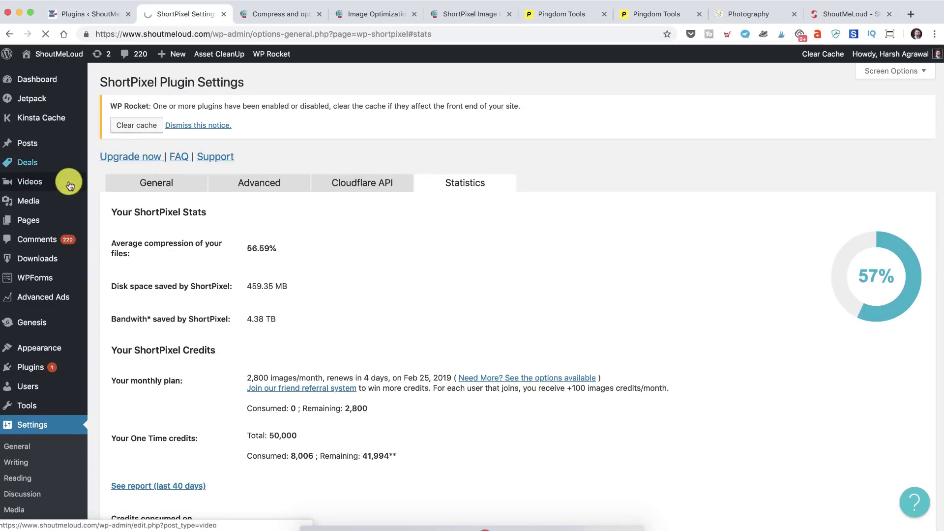
# - Open the Media Library in a new tab and dismiss the WP Rocket cache notice
pyautogui.keyDown('super'); pyautogui.click(107, 206); pyautogui.keyUp('super')
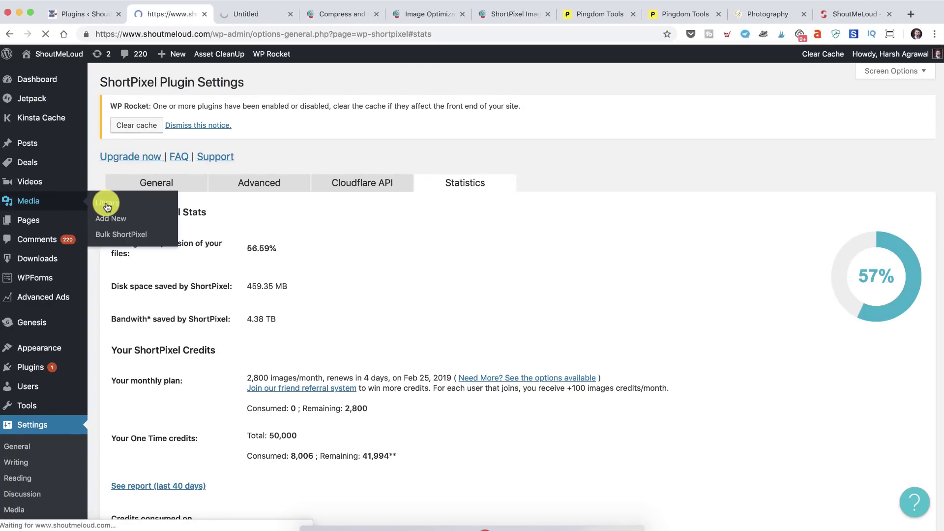
pyautogui.scroll(-10, 152, 129)
pyautogui.click(255, 15)
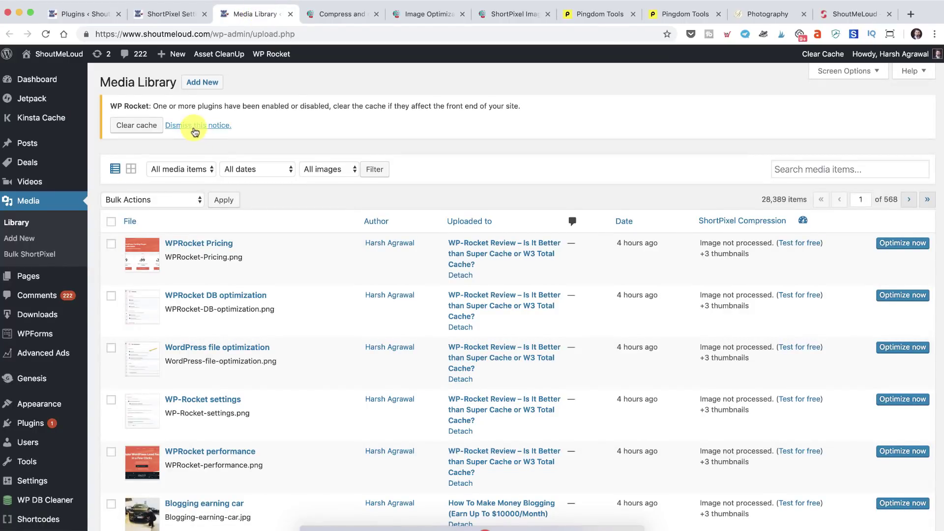
pyautogui.click(196, 126)
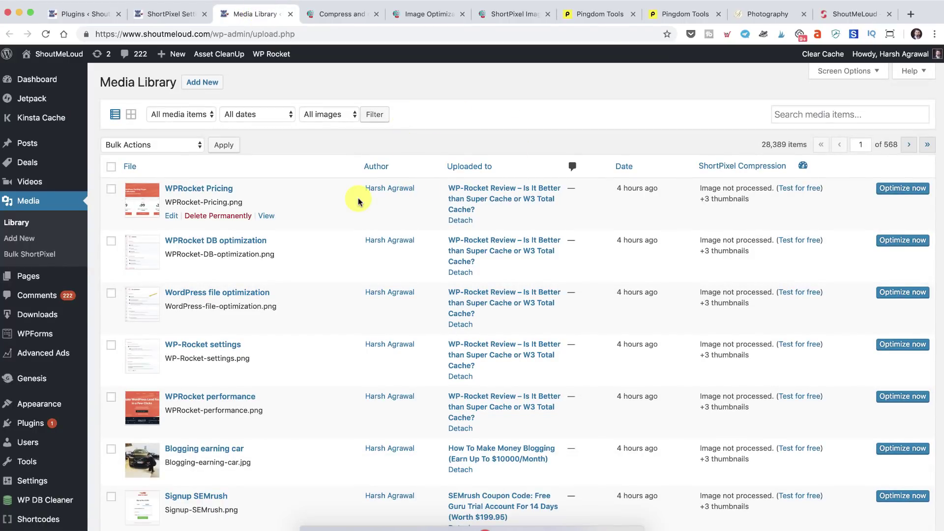
# - Optimize only the WPRocket Pricing image with ShortPixel's Optimize now
pyautogui.click(111, 167)
pyautogui.click(120, 143)
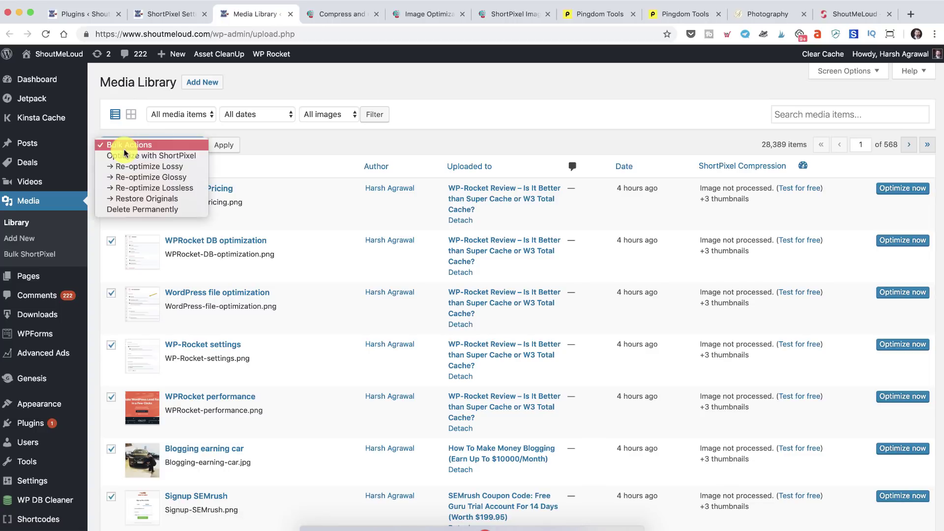
pyautogui.press('Escape')
pyautogui.click(112, 167)
pyautogui.click(111, 189)
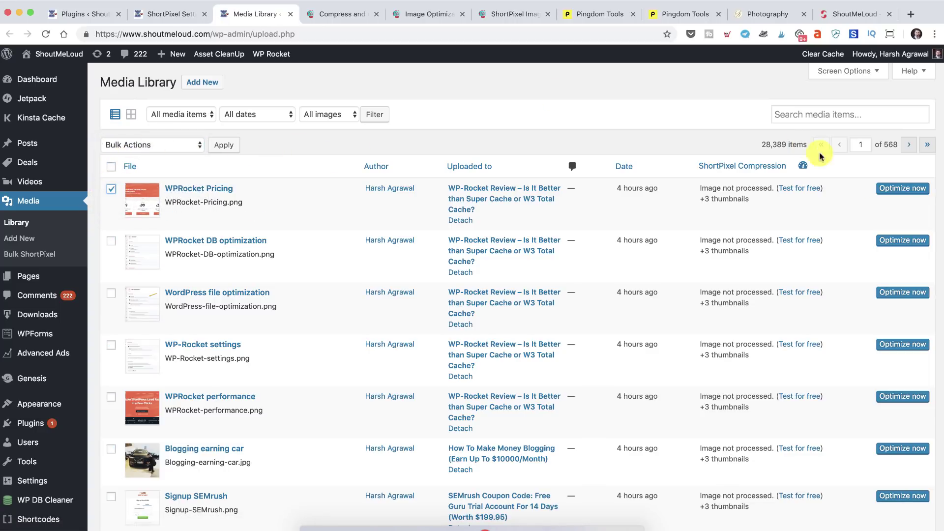
pyautogui.click(888, 188)
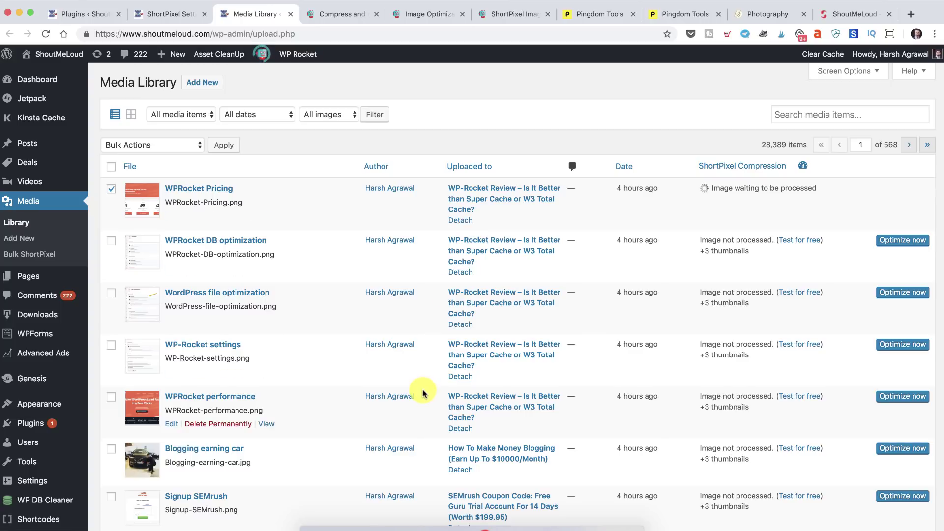
# - Launch ImageOptim through Spotlight, center its window, then close it
pyautogui.press('super+space')
pyautogui.write('ima')
pyautogui.press('Return')
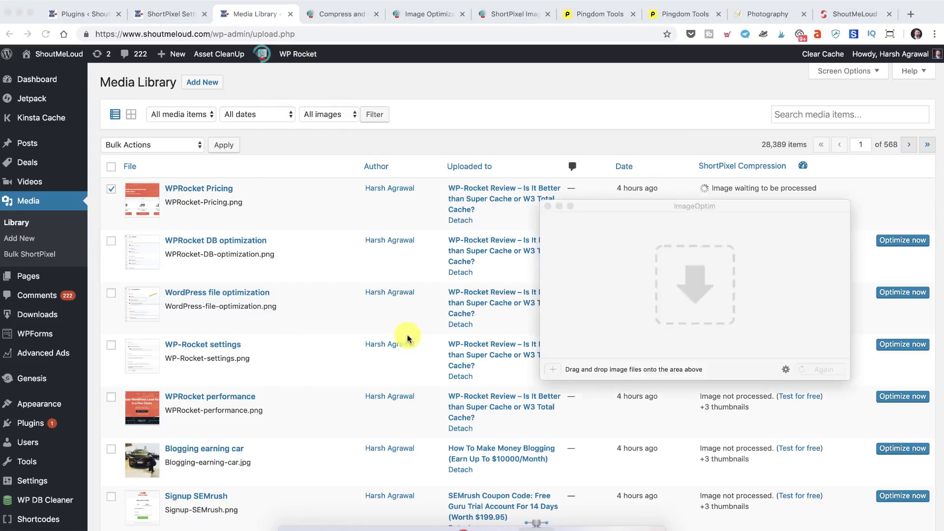
pyautogui.moveTo(601, 205); pyautogui.dragTo(426, 155)
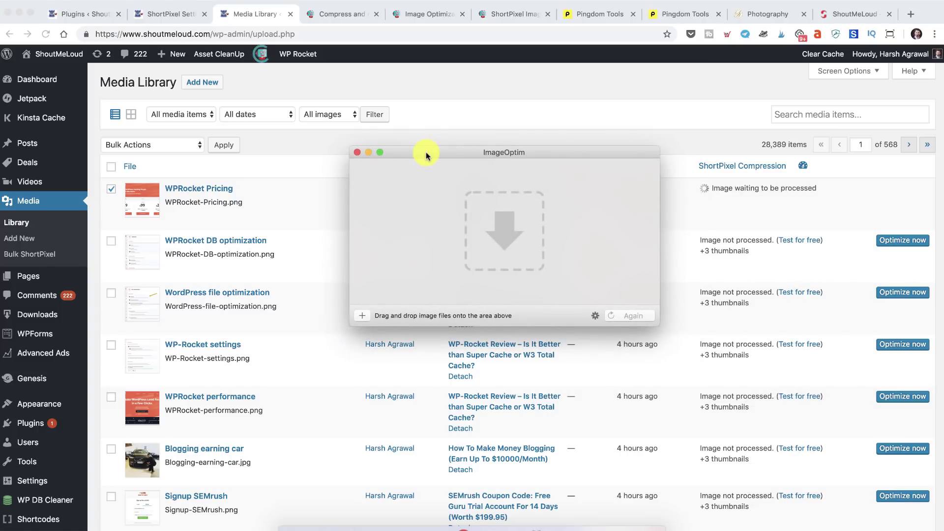
pyautogui.click(357, 152)
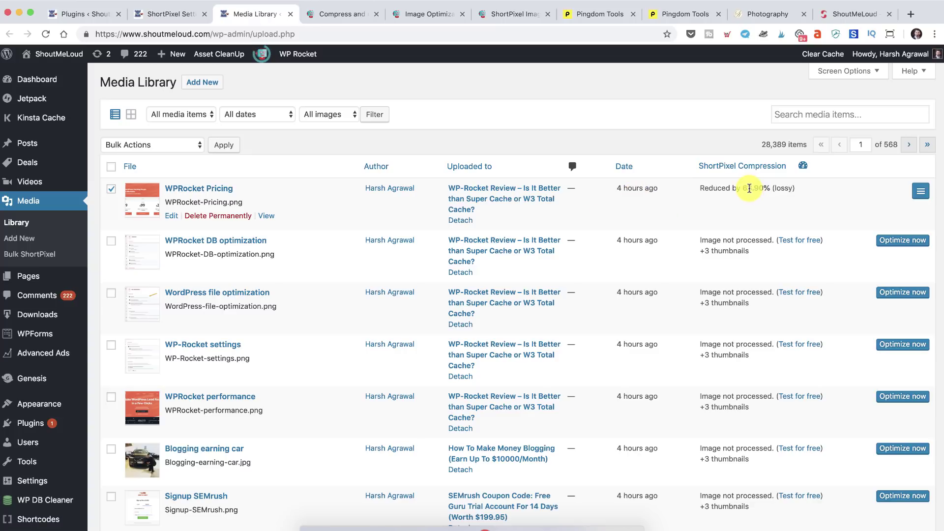
# - Add Gleam Review to the checked images and apply Re-optimize Glossy from Bulk Actions
pyautogui.scroll(-3, 678, 190)
pyautogui.scroll(-2, 177, 315)
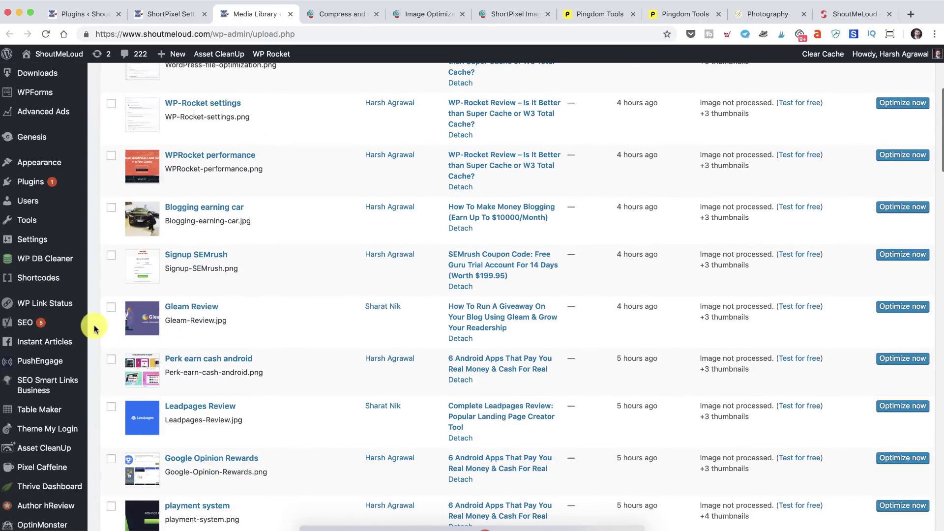
pyautogui.click(110, 311)
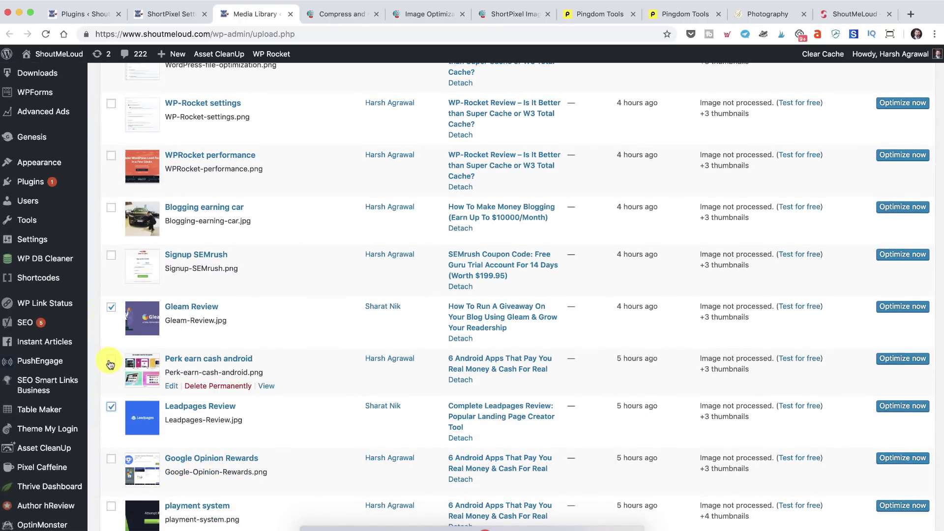
pyautogui.scroll(4, 110, 364)
pyautogui.scroll(2, 110, 364)
pyautogui.click(130, 146)
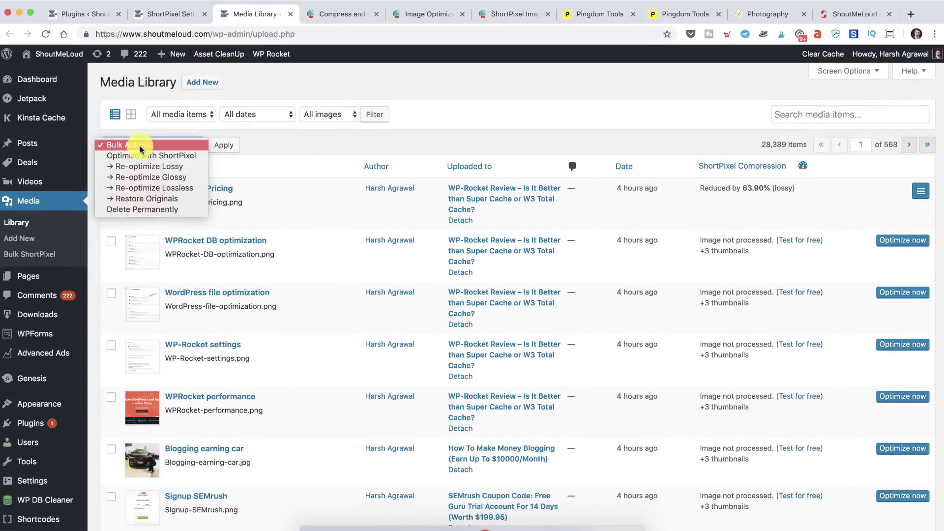
pyautogui.click(151, 177)
pyautogui.click(225, 144)
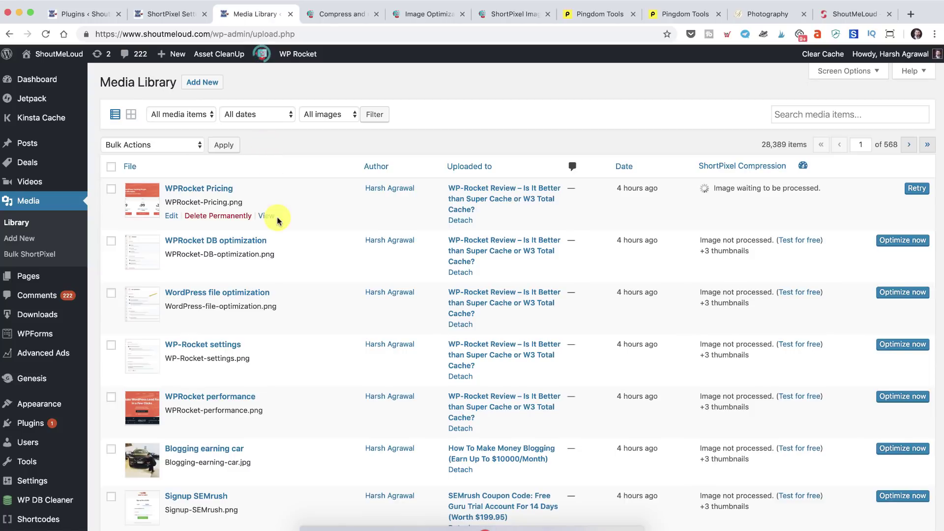
# - Bring the ShortPixel settings page back into view
pyautogui.scroll(-5, 274, 213)
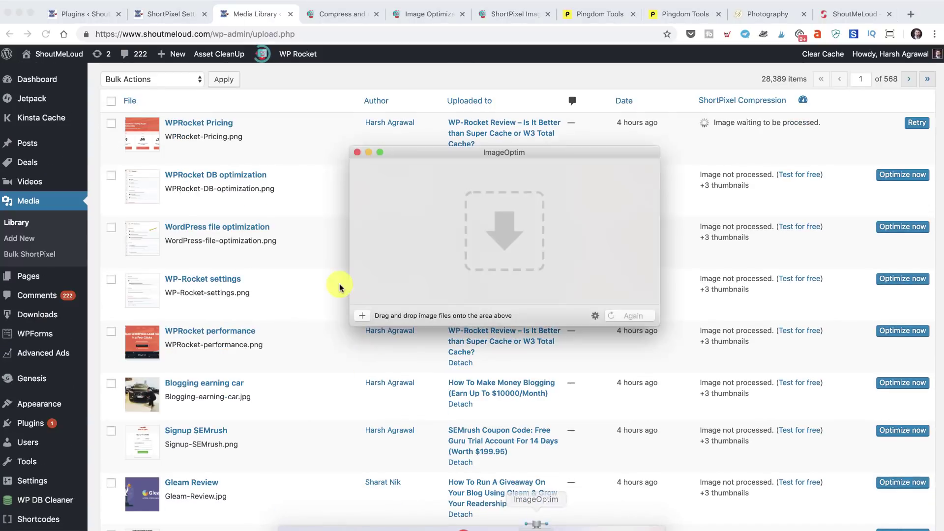
pyautogui.scroll(-1, 337, 285)
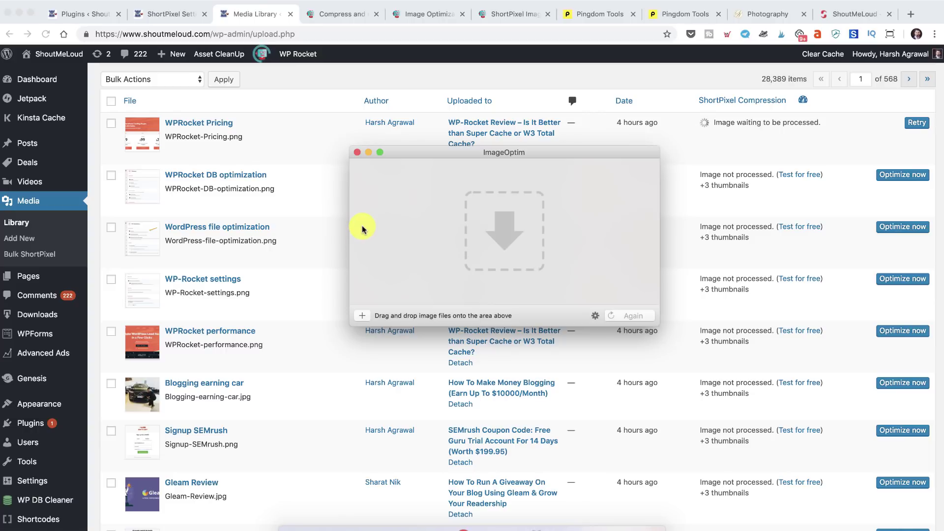
pyautogui.click(357, 152)
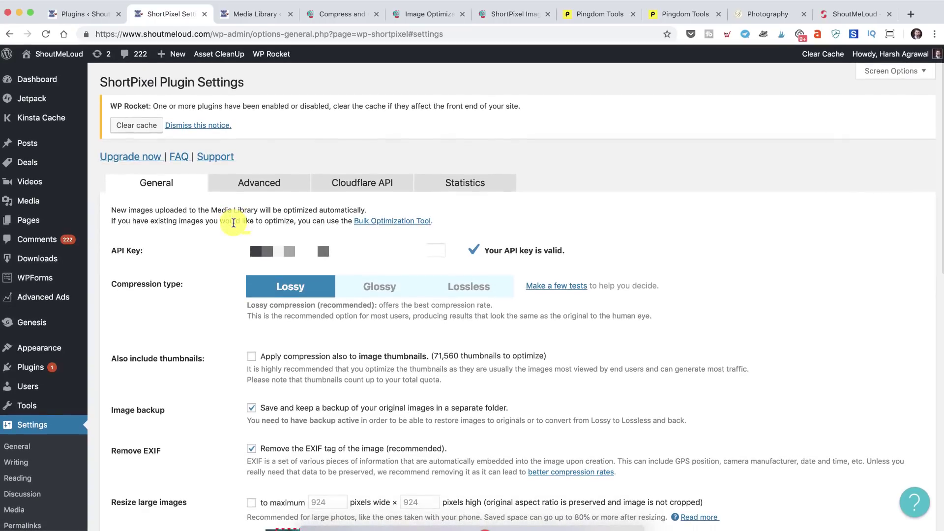
# - Save settings, go to Bulk Process, and check the unoptimized count, error list and thumbnails option
pyautogui.scroll(-5, 234, 222)
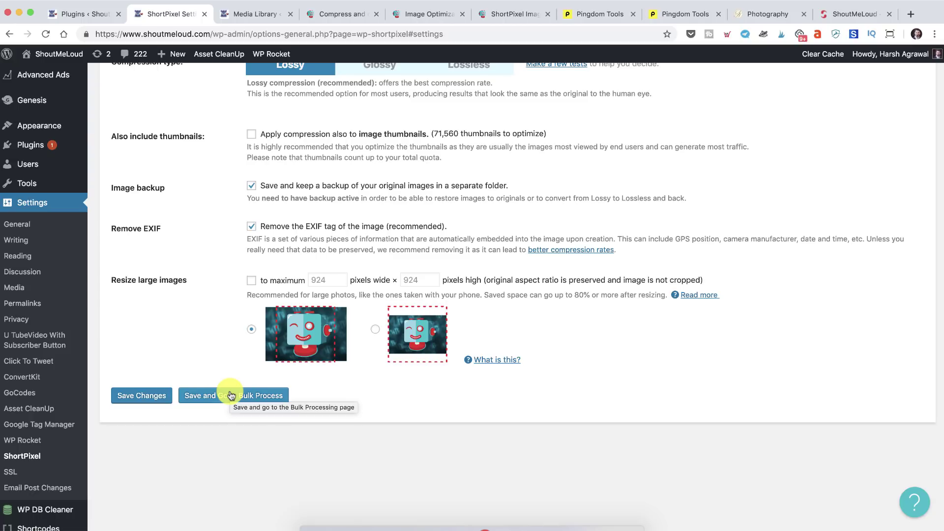
pyautogui.click(231, 395)
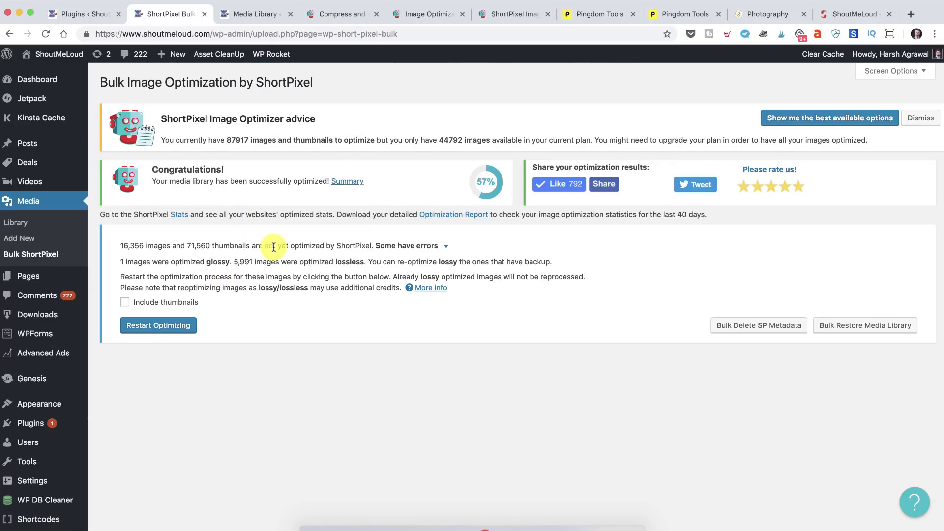
pyautogui.moveTo(123, 246); pyautogui.dragTo(211, 245)
pyautogui.click(428, 245)
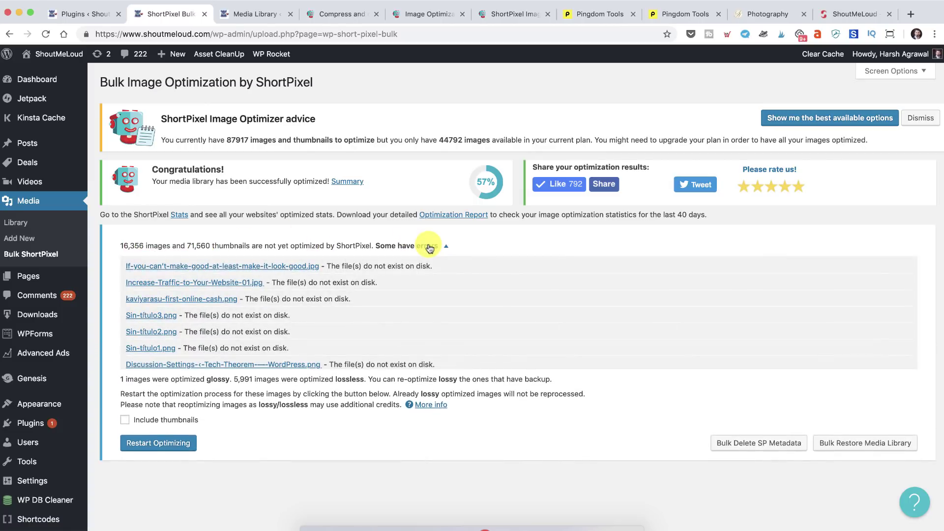
pyautogui.click(429, 246)
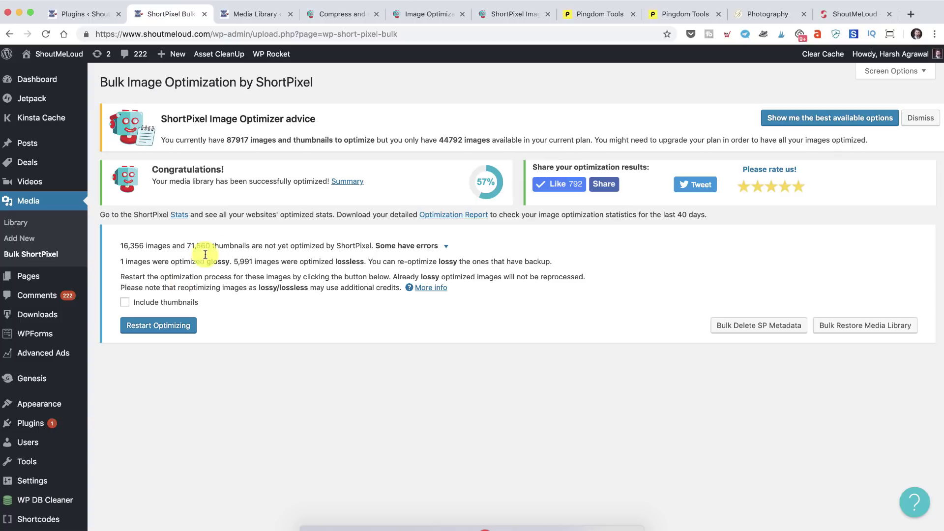
pyautogui.click(125, 303)
pyautogui.click(125, 304)
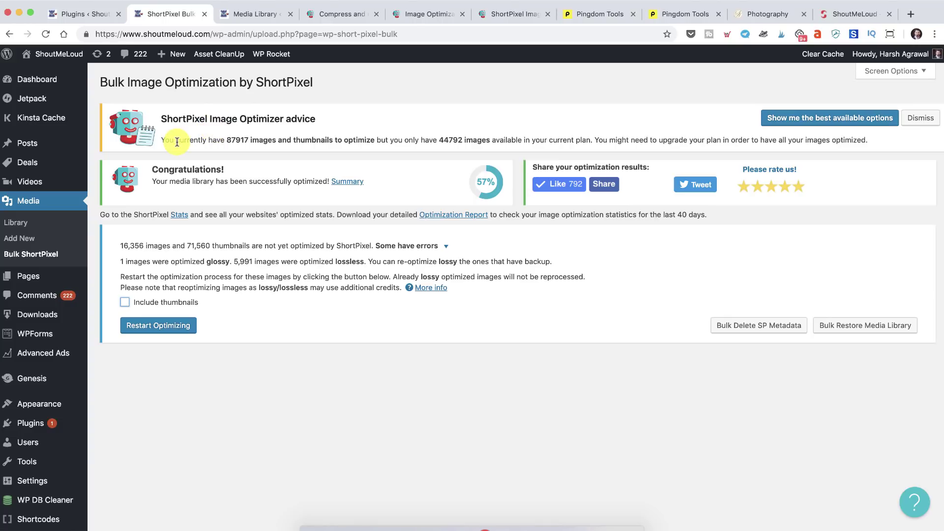
pyautogui.scroll(-1, 251, 293)
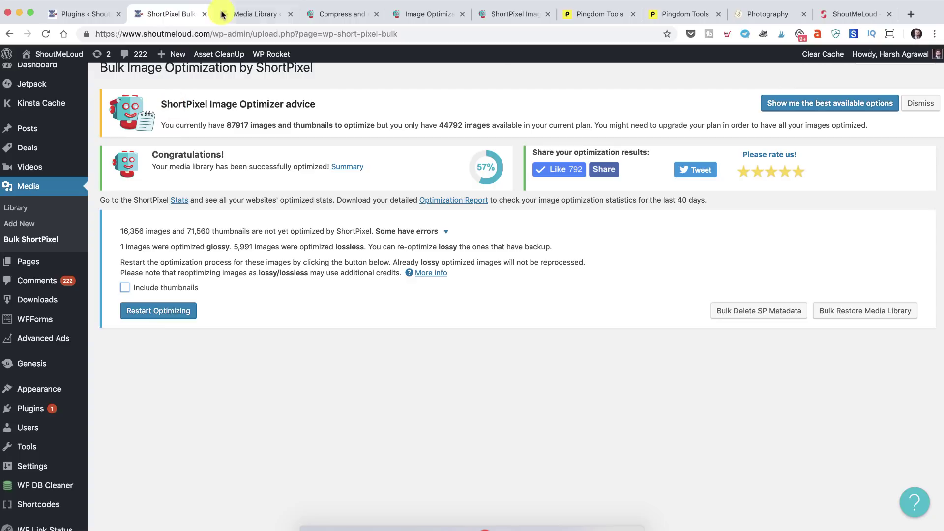
# - Optimize the Leadpages Review image in the Media Library, then return to bulk optimization
pyautogui.click(237, 14)
pyautogui.scroll(4, 278, 195)
pyautogui.scroll(-8, 278, 195)
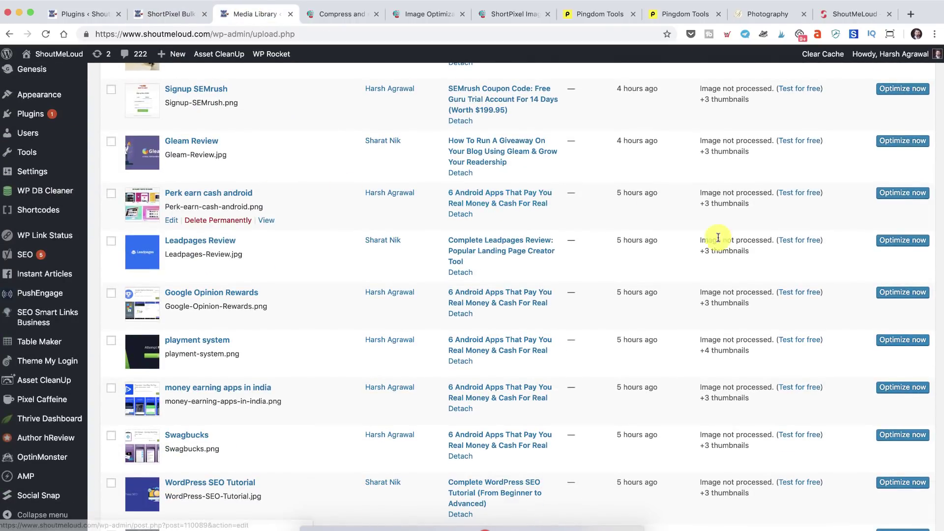
pyautogui.click(921, 240)
pyautogui.click(188, 17)
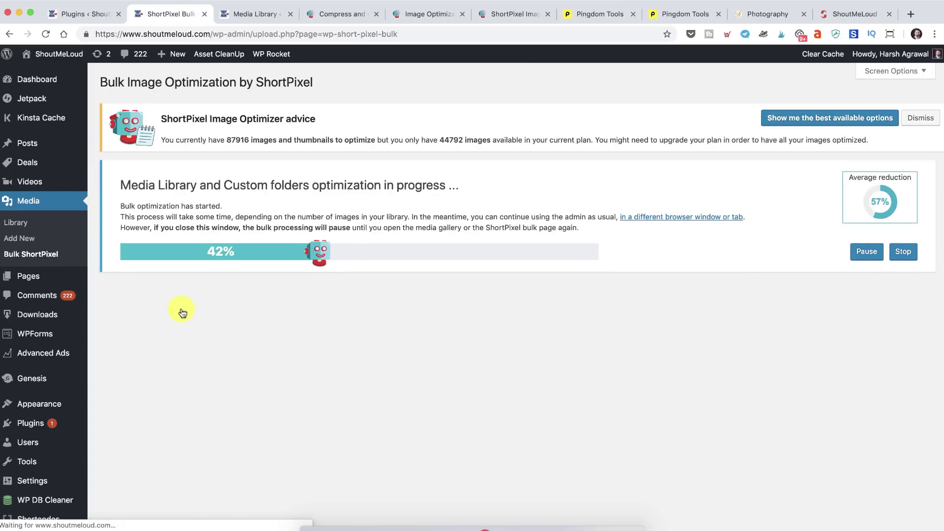
# - Watch the bulk optimization progress, highlight the warning that closing pauses processing, then stop the run
pyautogui.scroll(-3, 270, 263)
pyautogui.scroll(1, 270, 264)
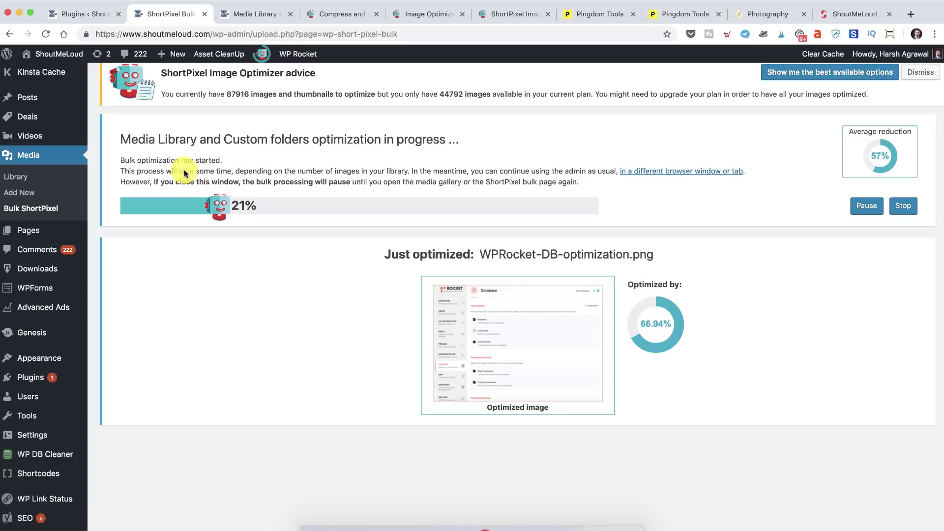
pyautogui.scroll(2, 185, 168)
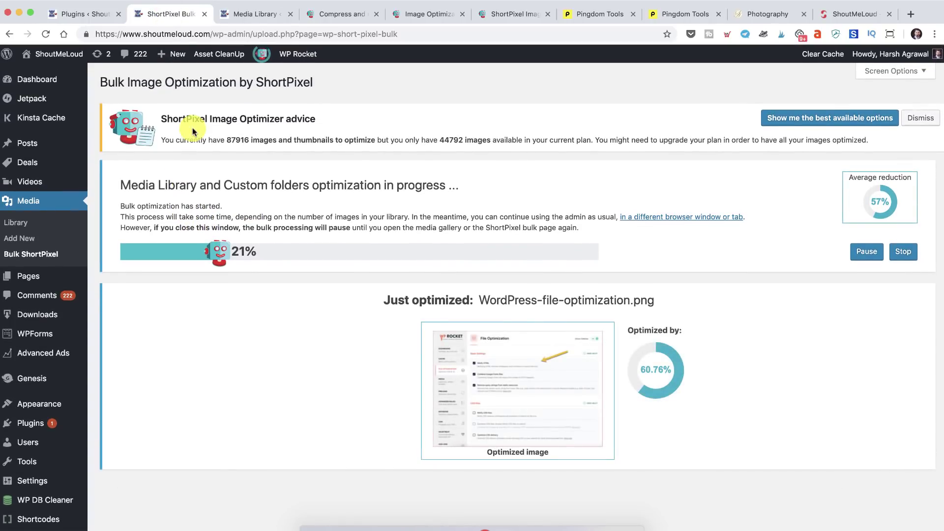
pyautogui.moveTo(243, 228); pyautogui.dragTo(351, 227)
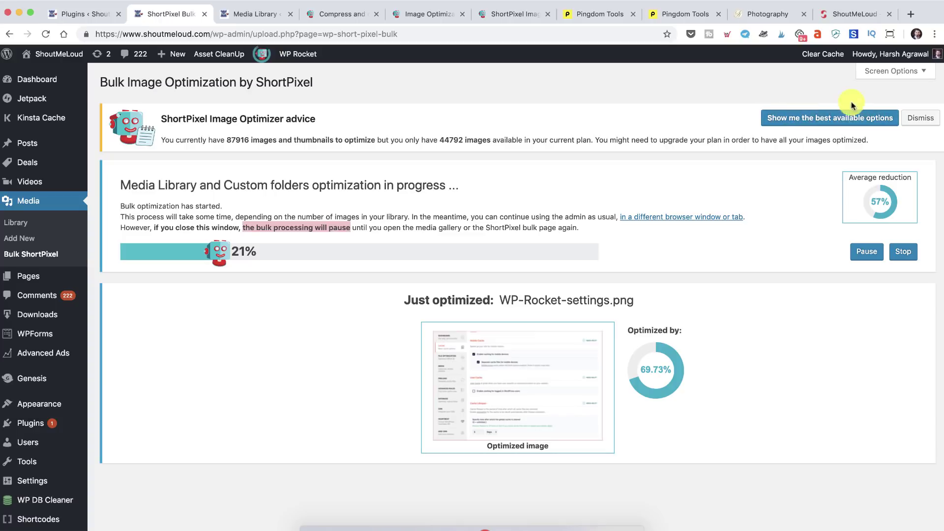
pyautogui.click(905, 253)
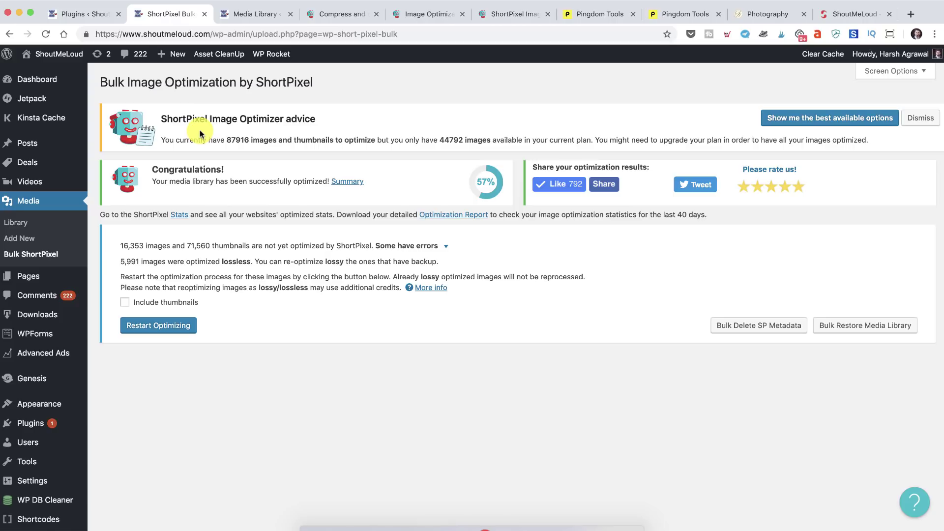
pyautogui.click(511, 14)
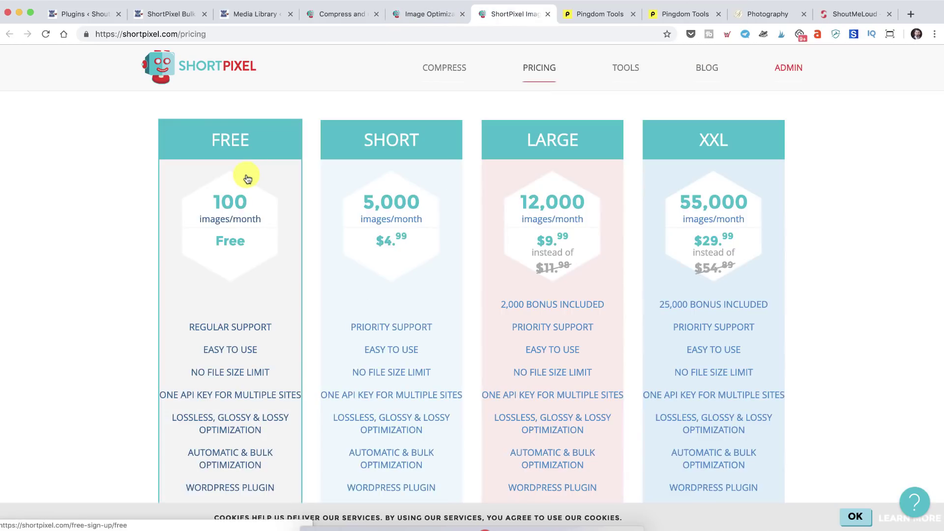